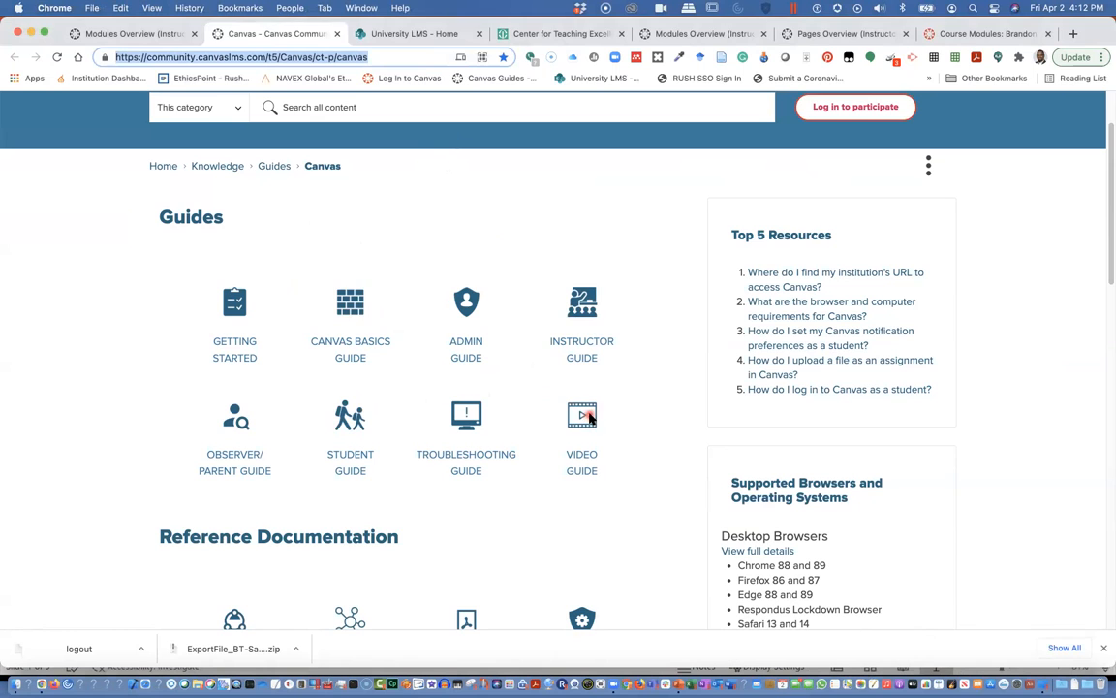
# Review the University LMS SharePoint page's events, Summer Training Schedule and support contacts.
pyautogui.click(411, 34)
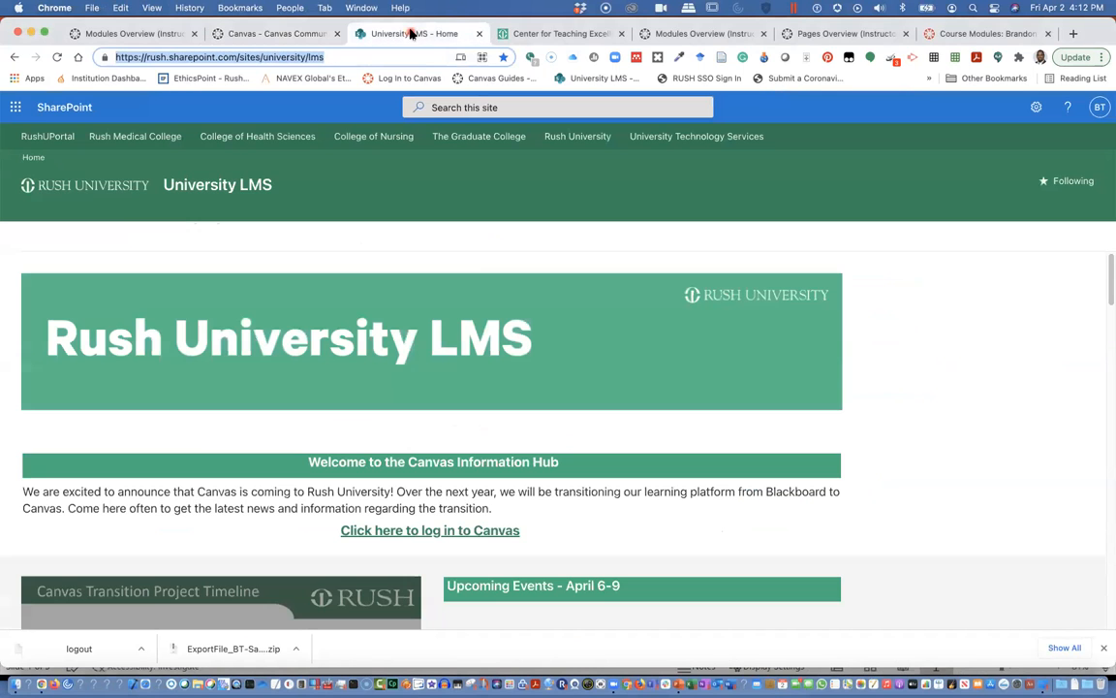
pyautogui.scroll(-2, 475, 283)
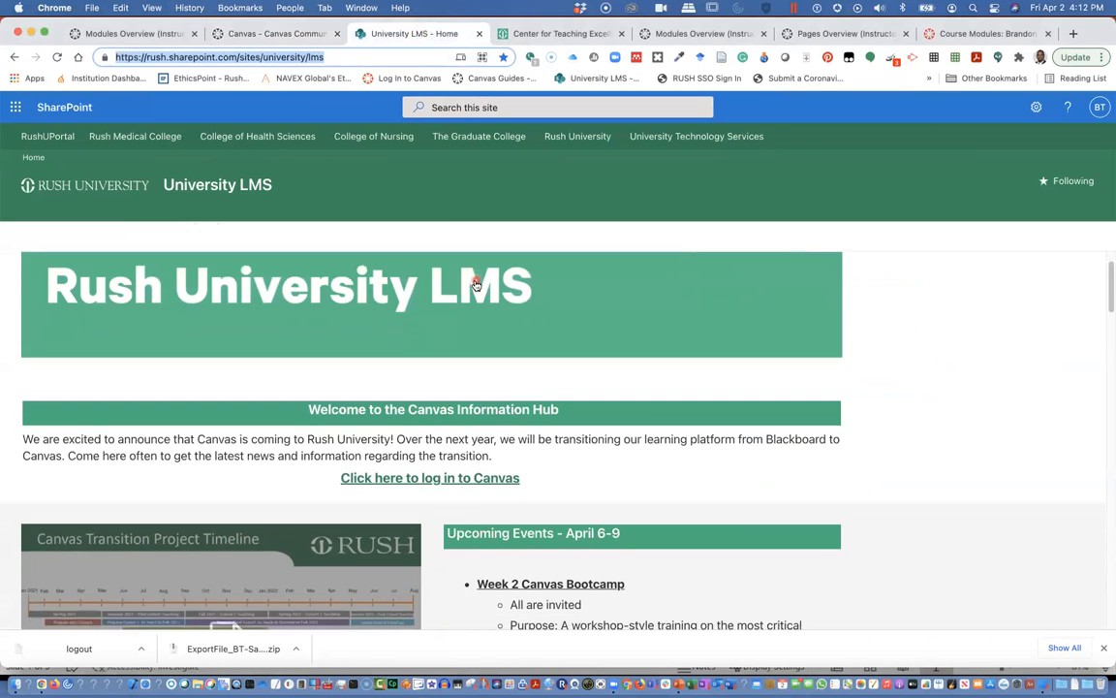
pyautogui.scroll(-3, 476, 283)
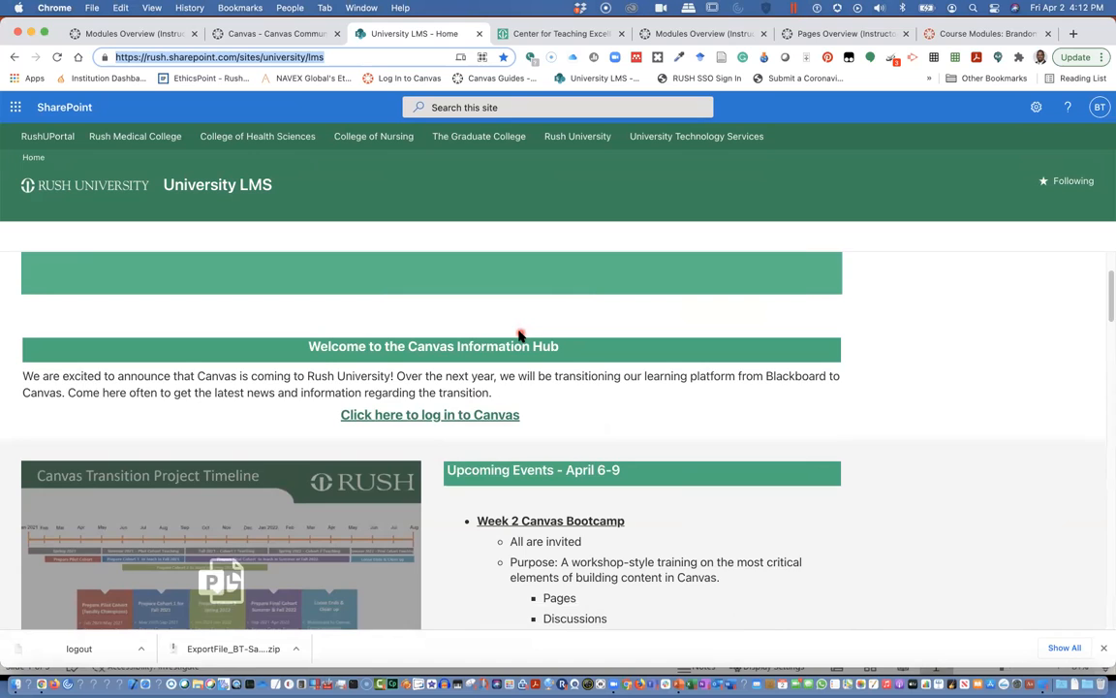
pyautogui.scroll(-2, 520, 334)
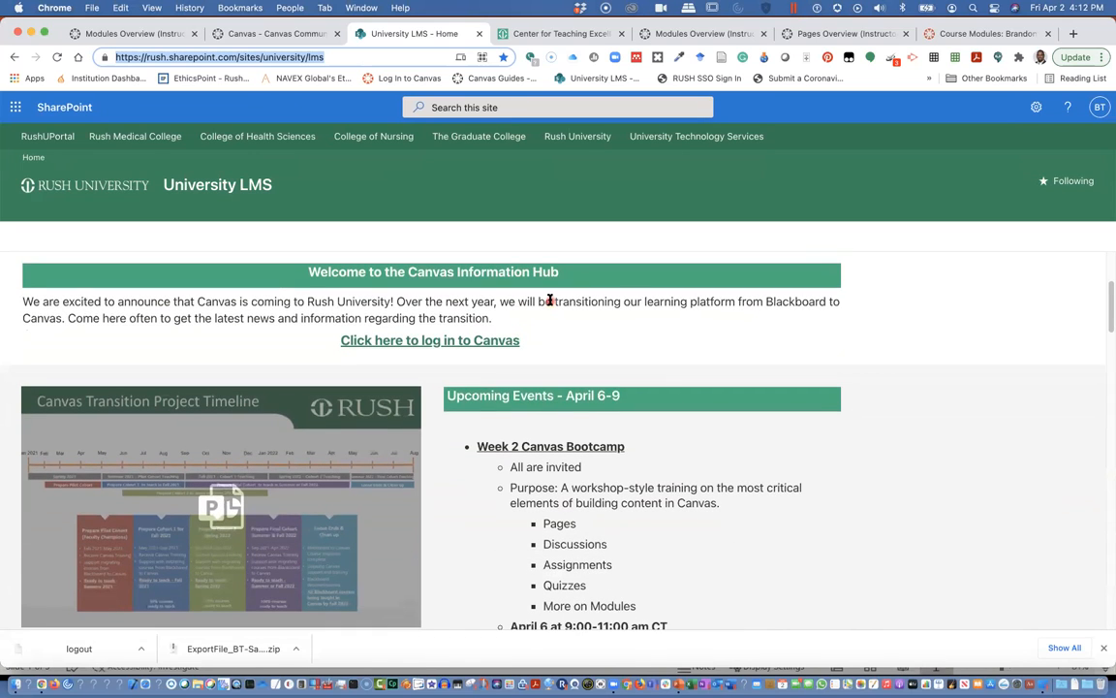
pyautogui.scroll(-2, 549, 302)
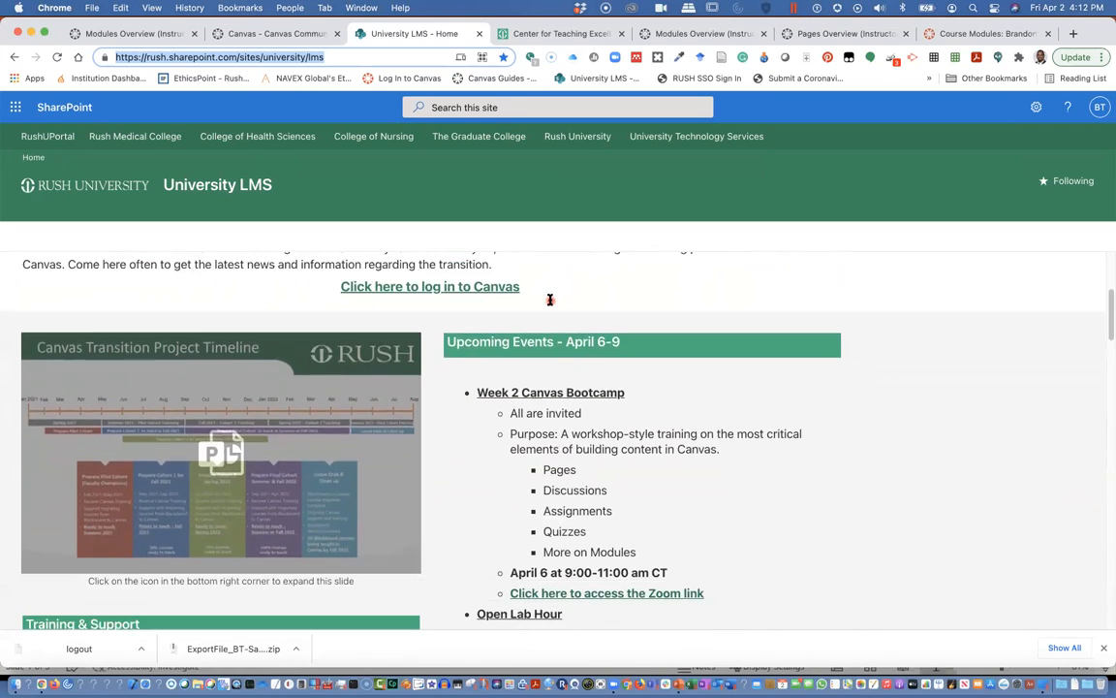
pyautogui.scroll(-2, 485, 362)
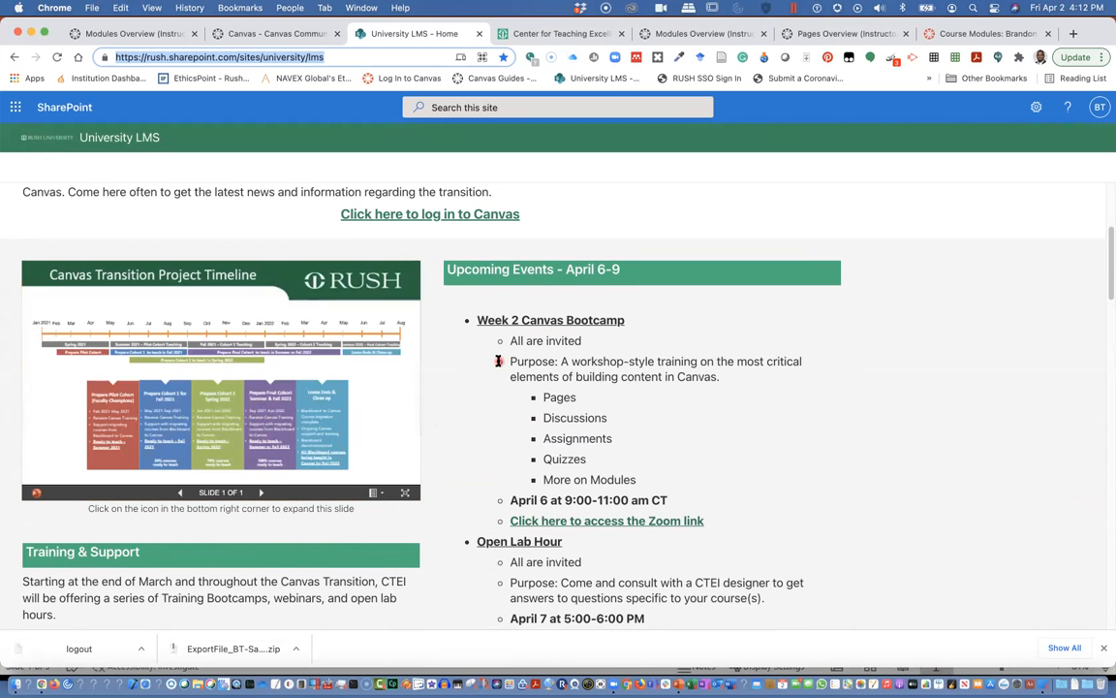
pyautogui.scroll(-1, 489, 325)
pyautogui.scroll(-1, 492, 331)
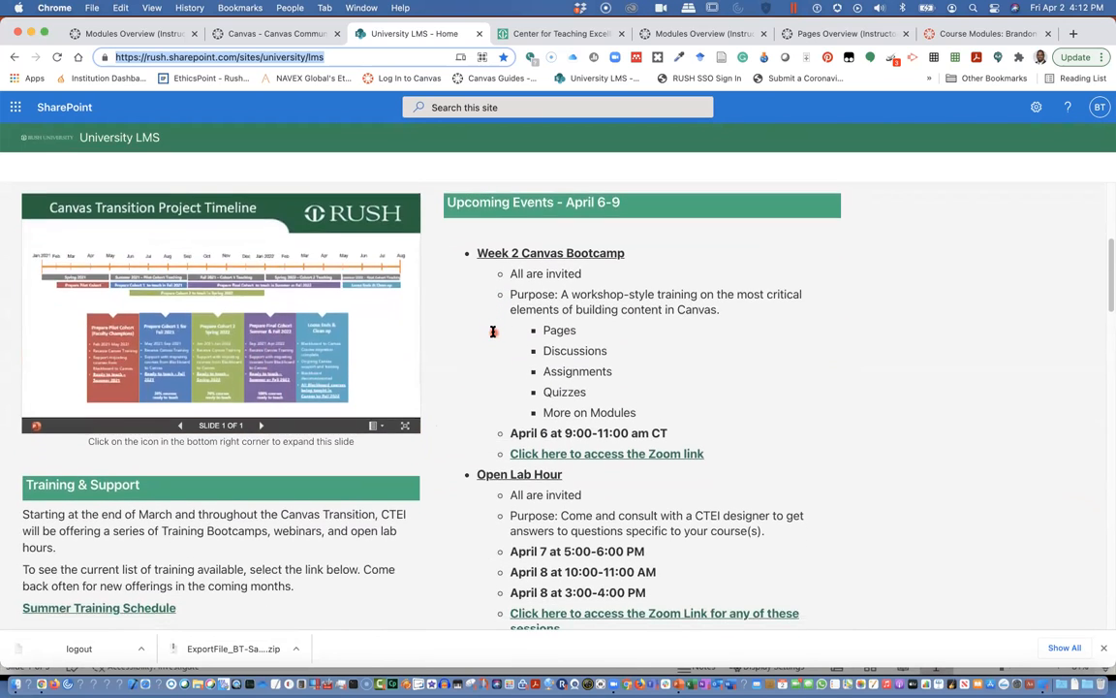
pyautogui.scroll(1, 492, 331)
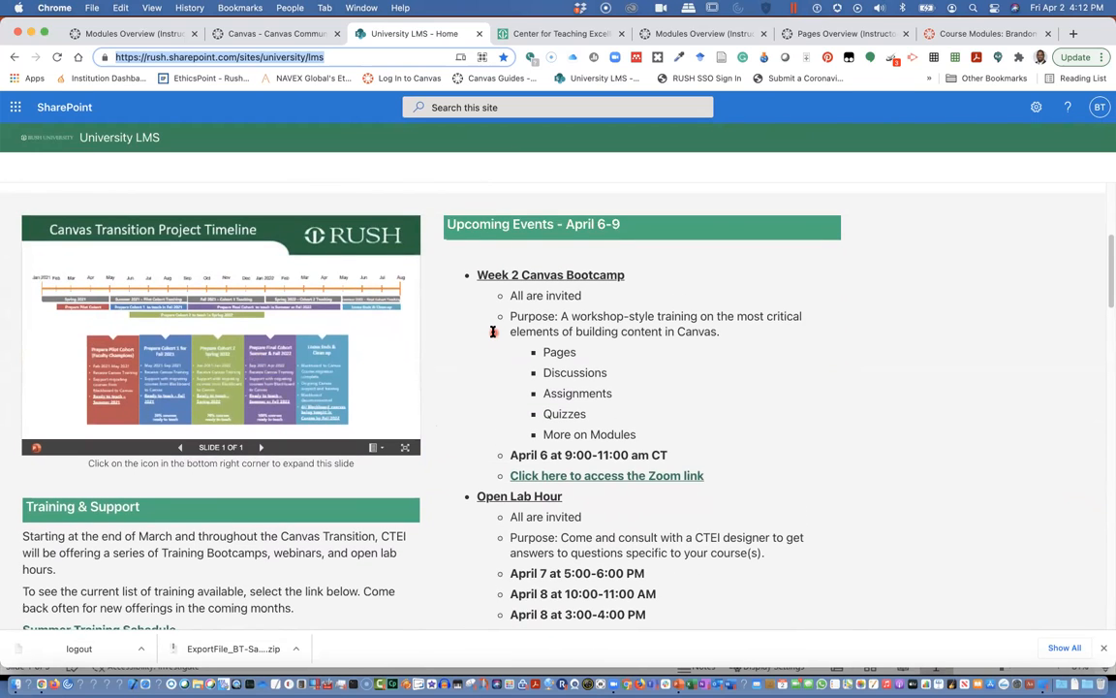
pyautogui.scroll(-3, 492, 331)
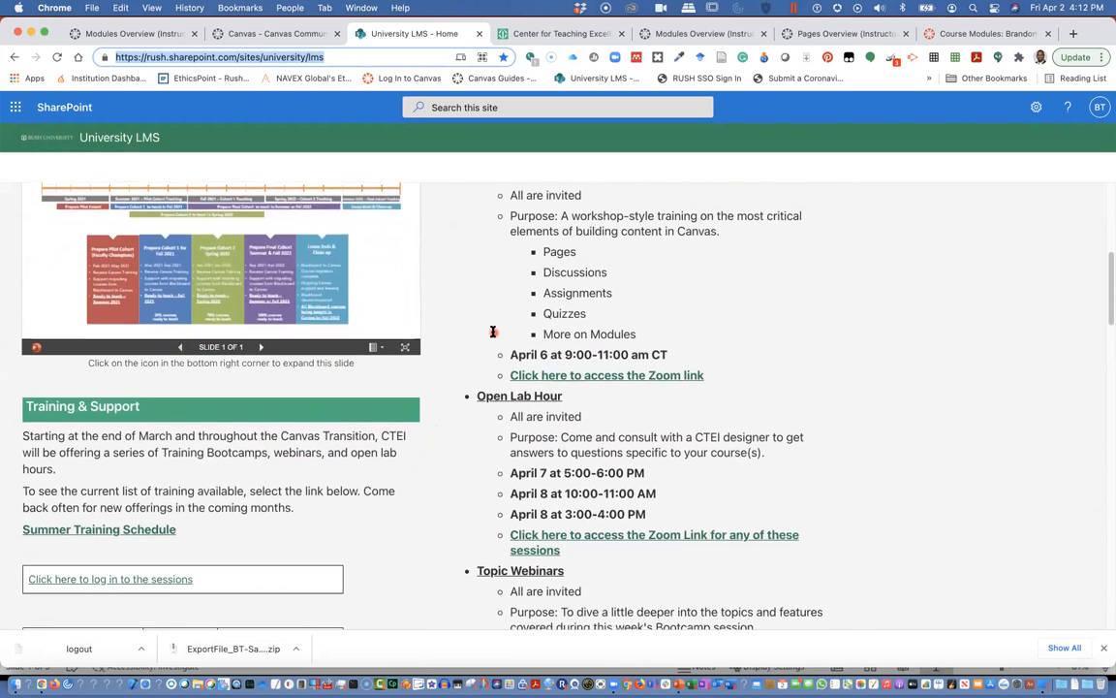
pyautogui.scroll(-5, 493, 332)
pyautogui.scroll(-3, 494, 331)
pyautogui.scroll(-2, 237, 461)
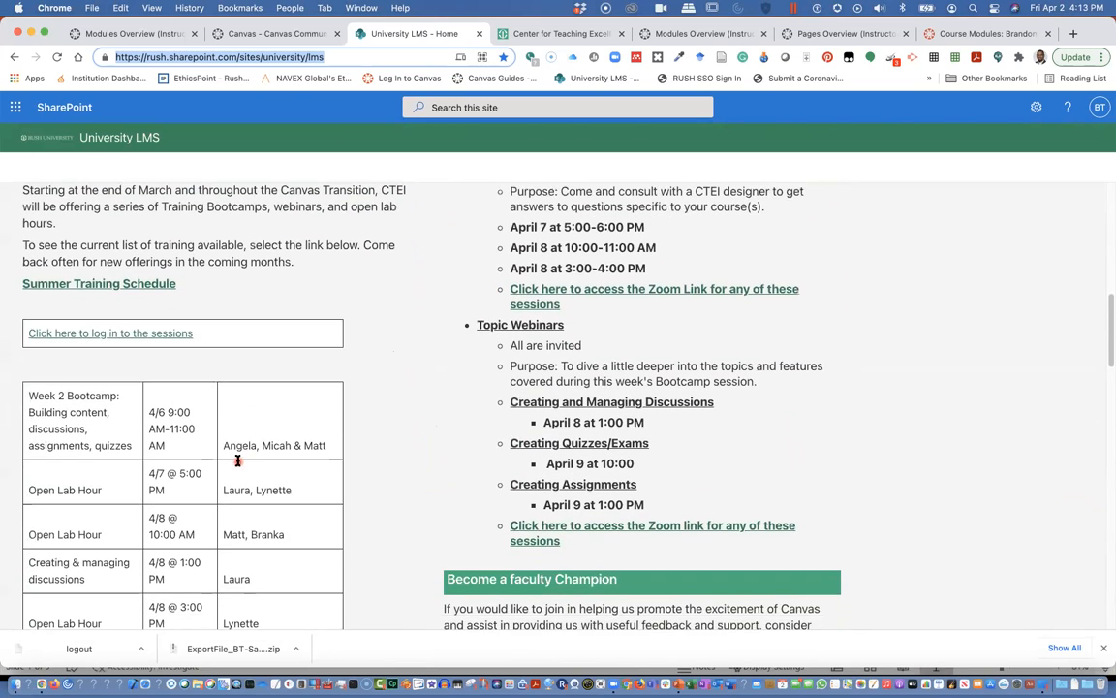
pyautogui.scroll(-10, 223, 411)
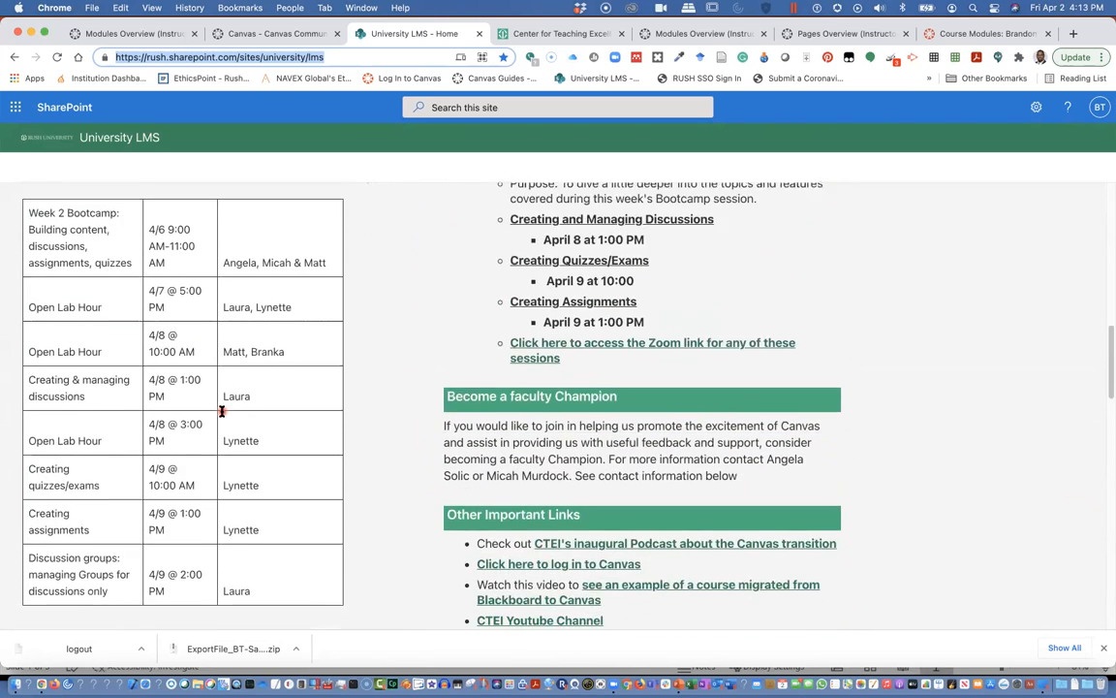
pyautogui.scroll(-13, 222, 411)
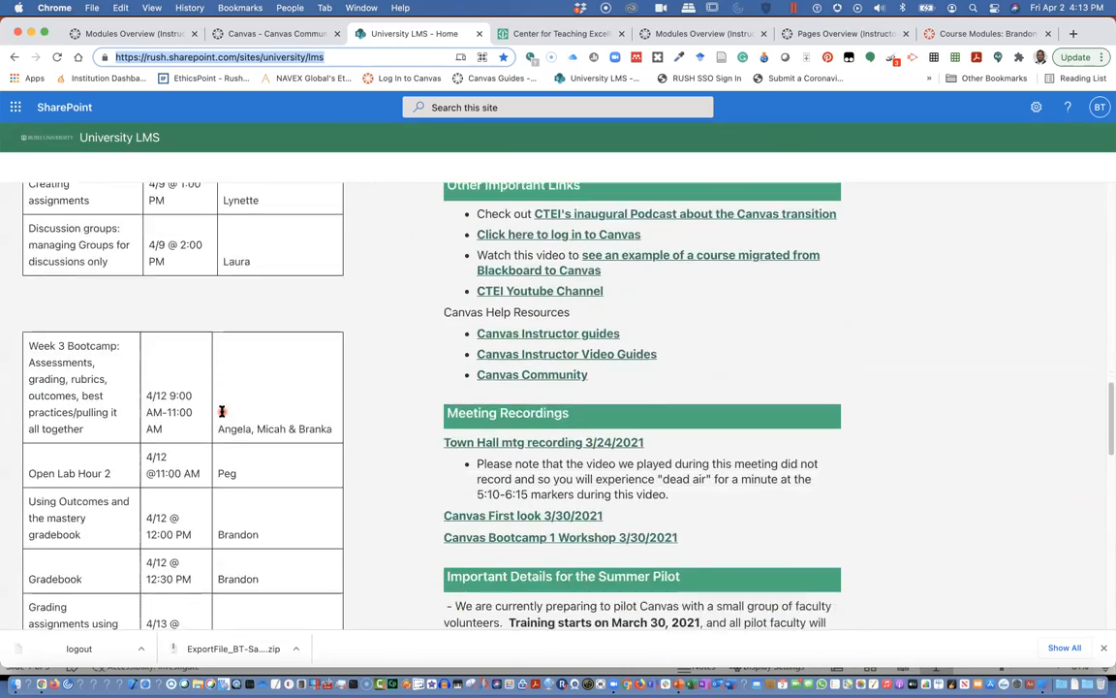
pyautogui.scroll(-13, 222, 411)
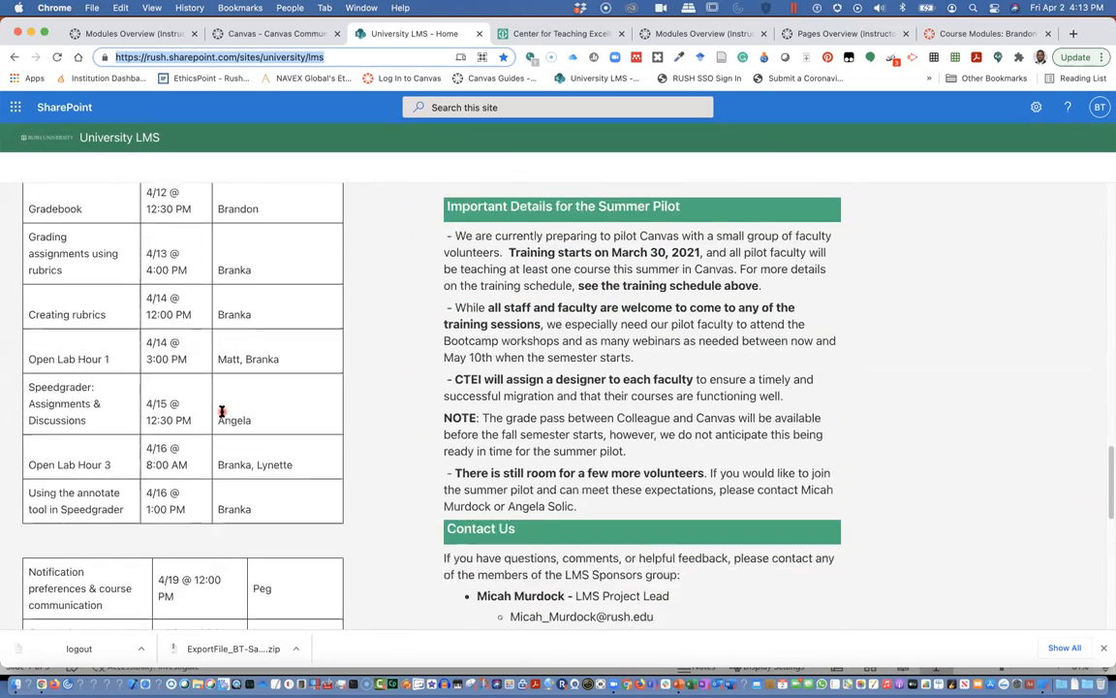
pyautogui.scroll(-6, 222, 411)
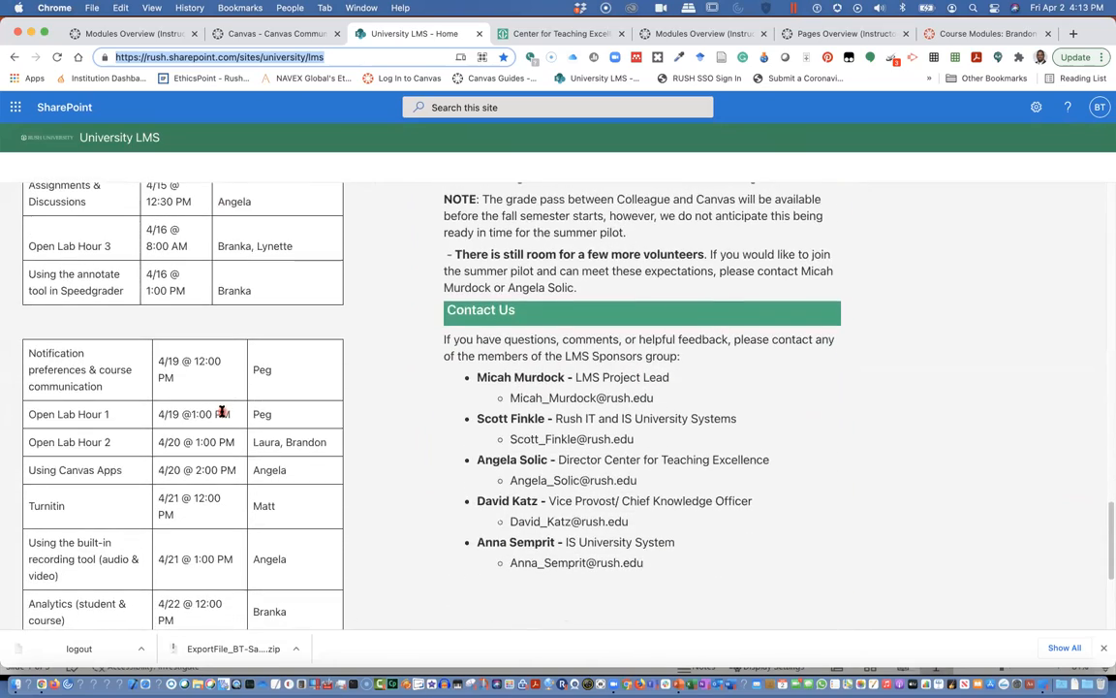
pyautogui.scroll(-6, 202, 479)
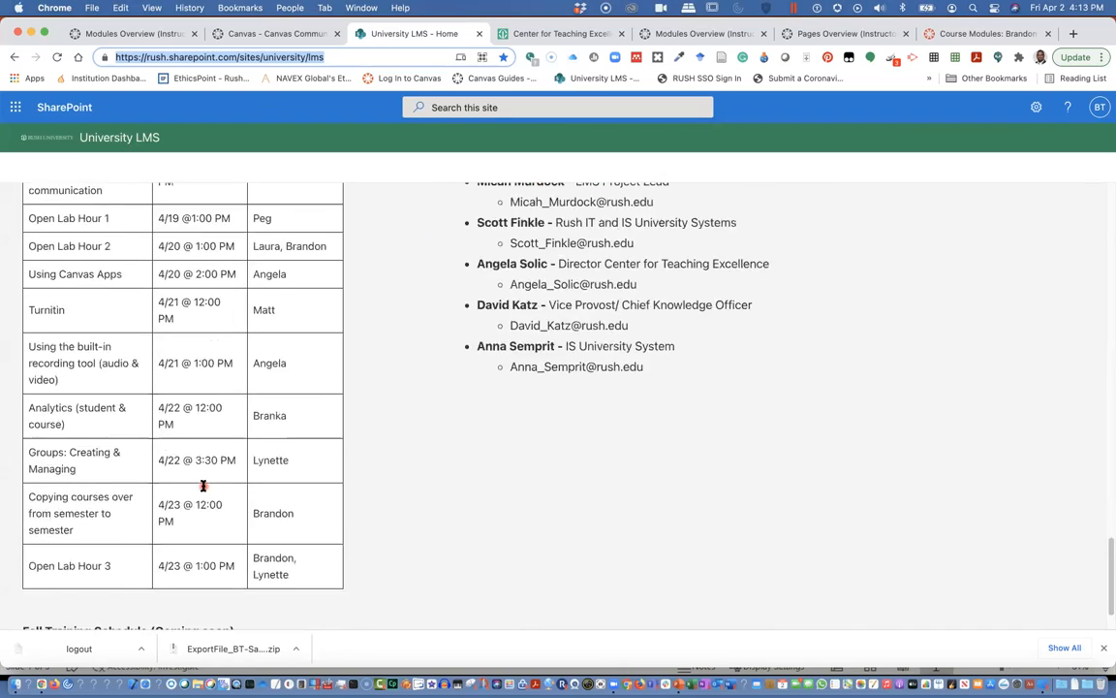
pyautogui.scroll(18, 203, 485)
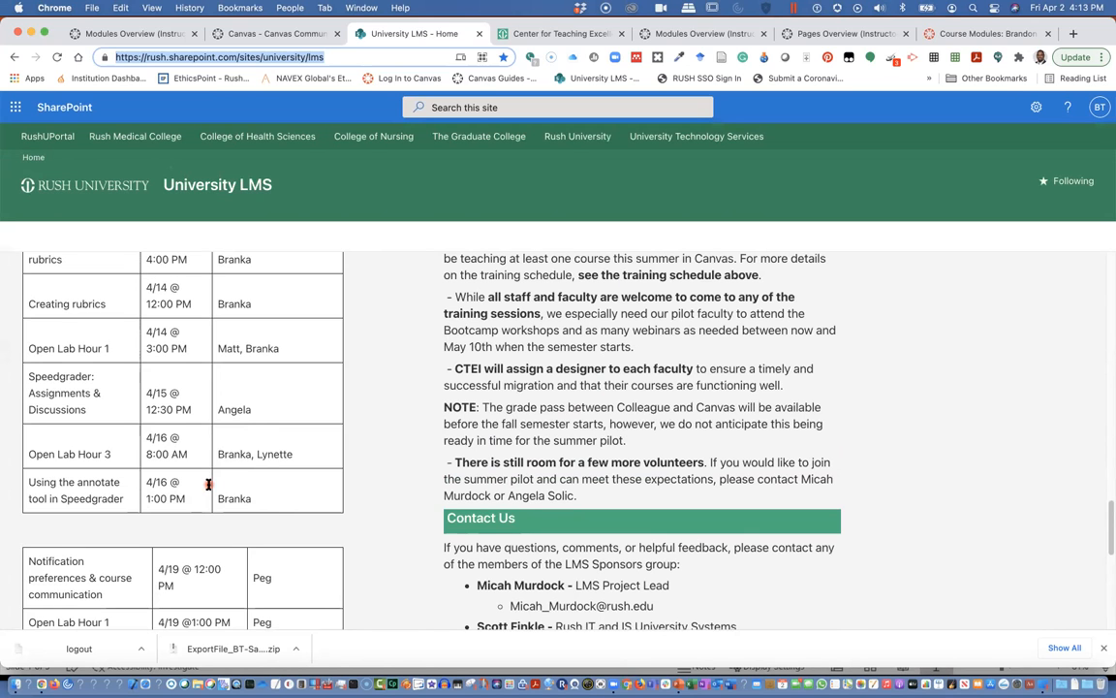
pyautogui.scroll(20, 208, 483)
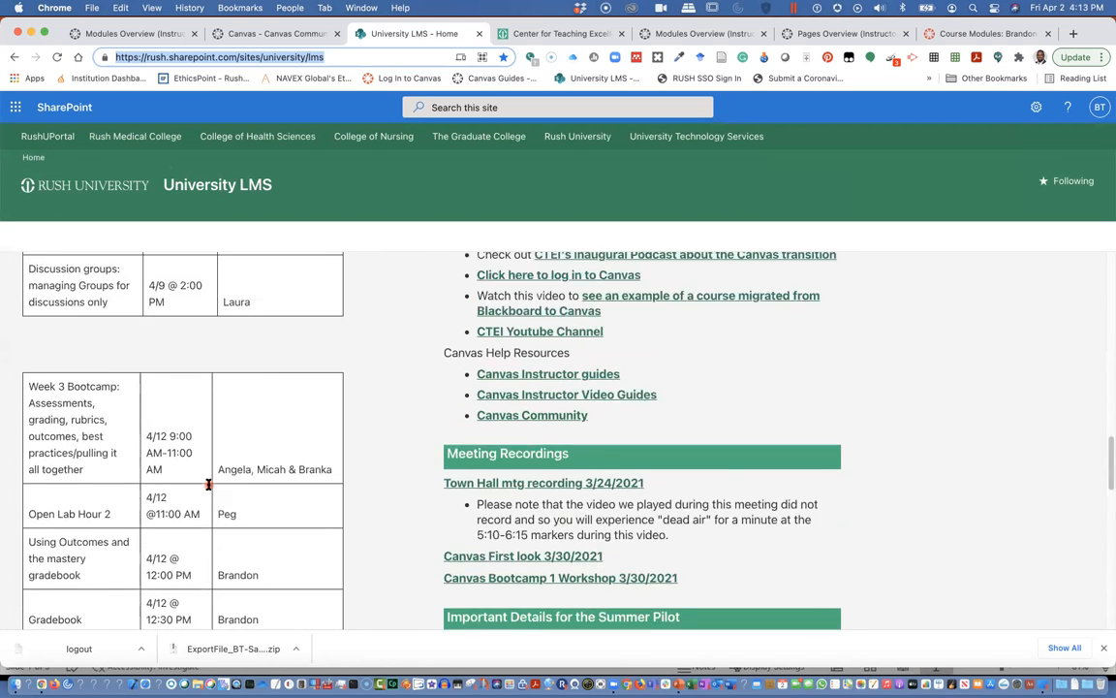
pyautogui.scroll(6, 208, 483)
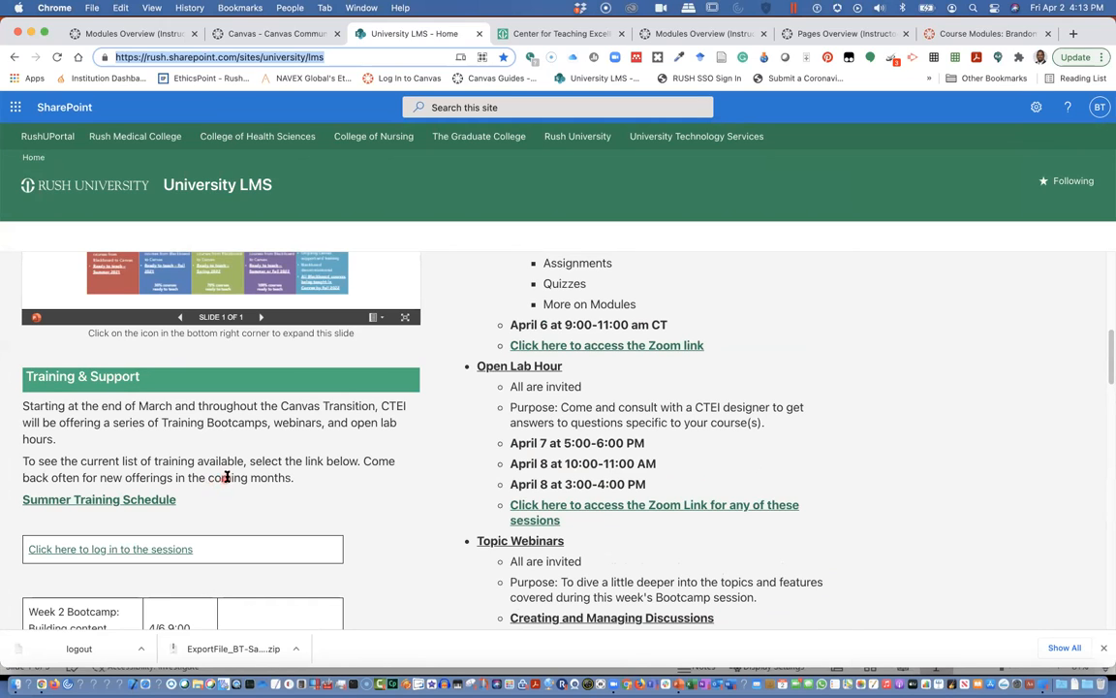
# Scroll the Center for Teaching Excellence page to its Introducing Canvas section and workshop video.
pyautogui.click(546, 35)
pyautogui.scroll(-2, 277, 306)
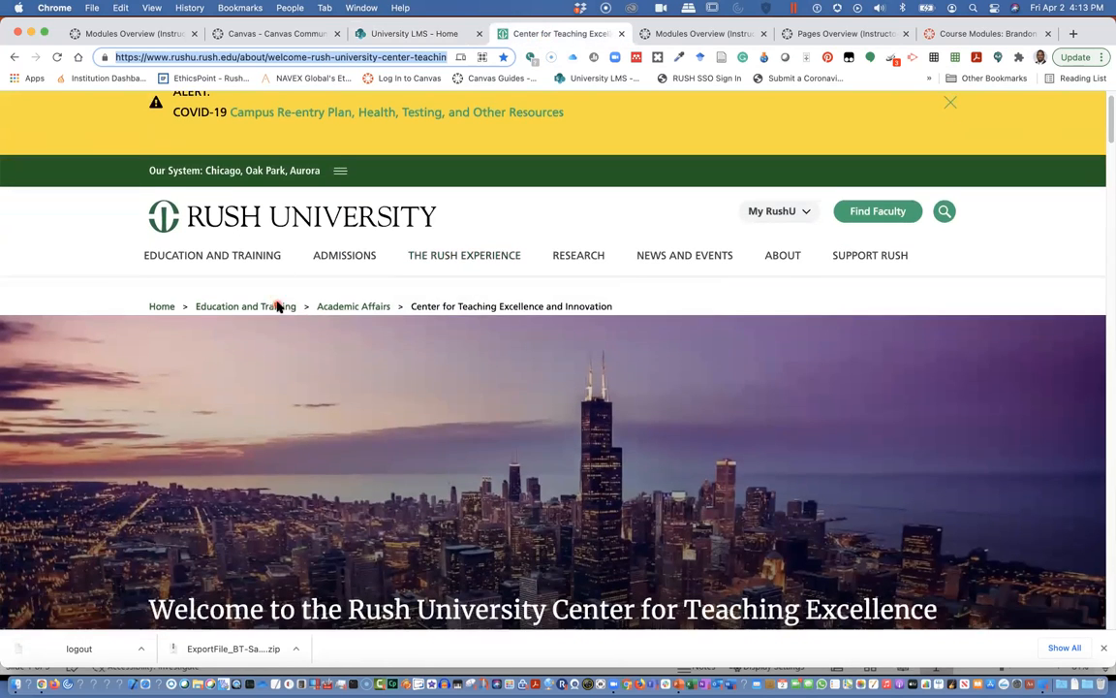
pyautogui.scroll(-10, 277, 306)
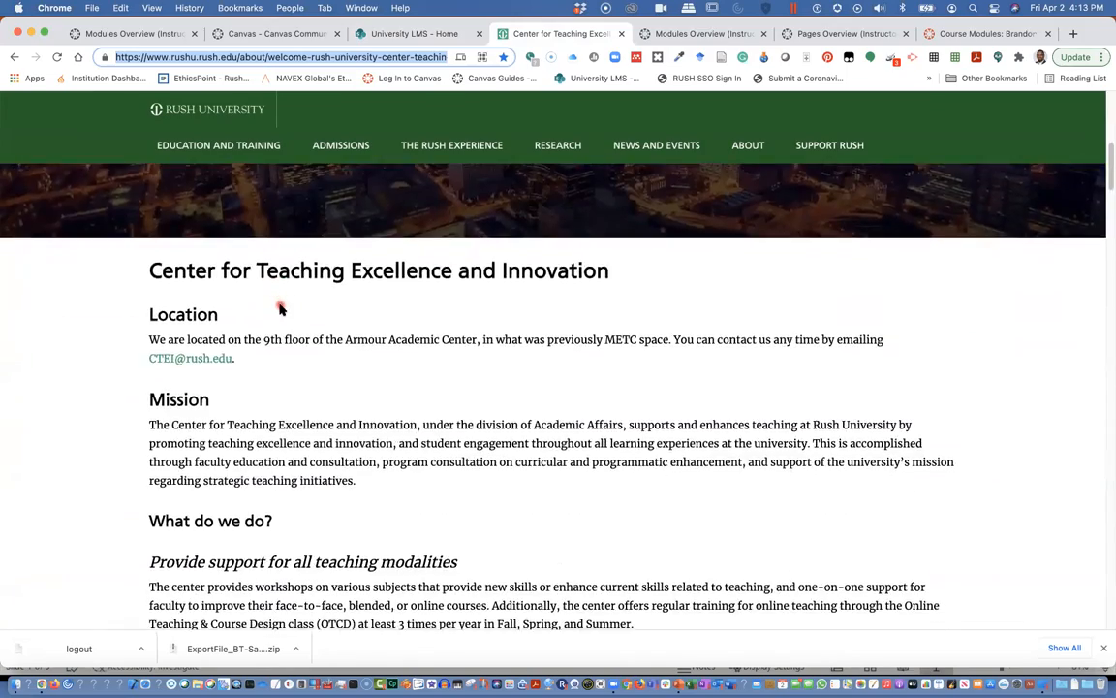
pyautogui.scroll(-10, 280, 309)
pyautogui.scroll(-3, 281, 309)
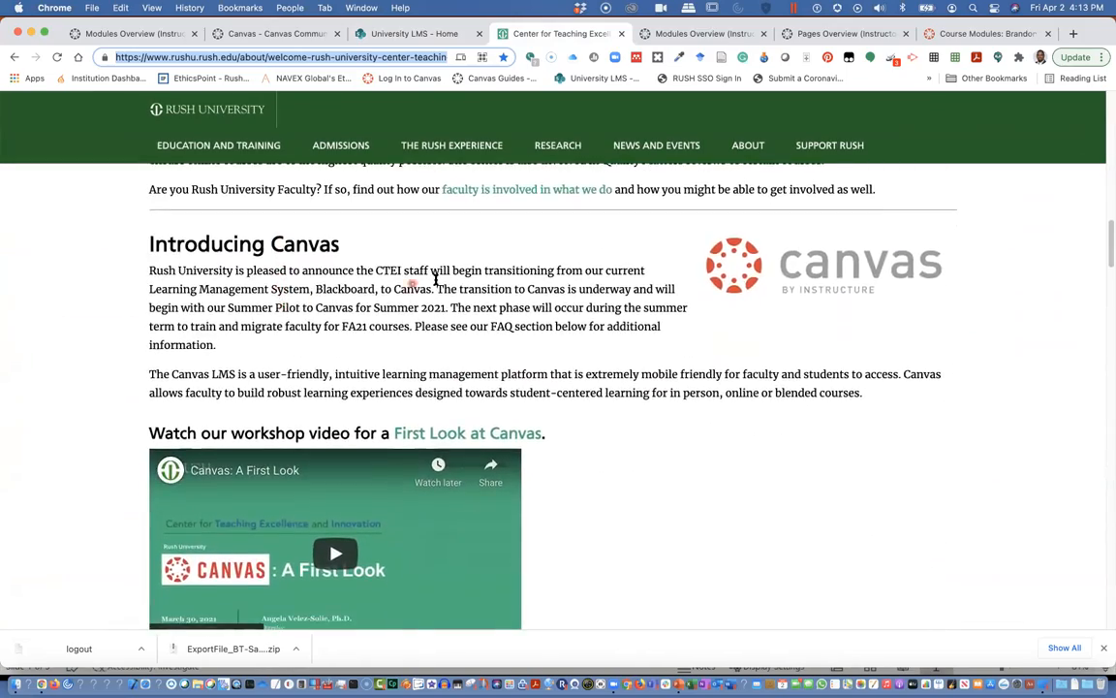
pyautogui.scroll(-4, 591, 272)
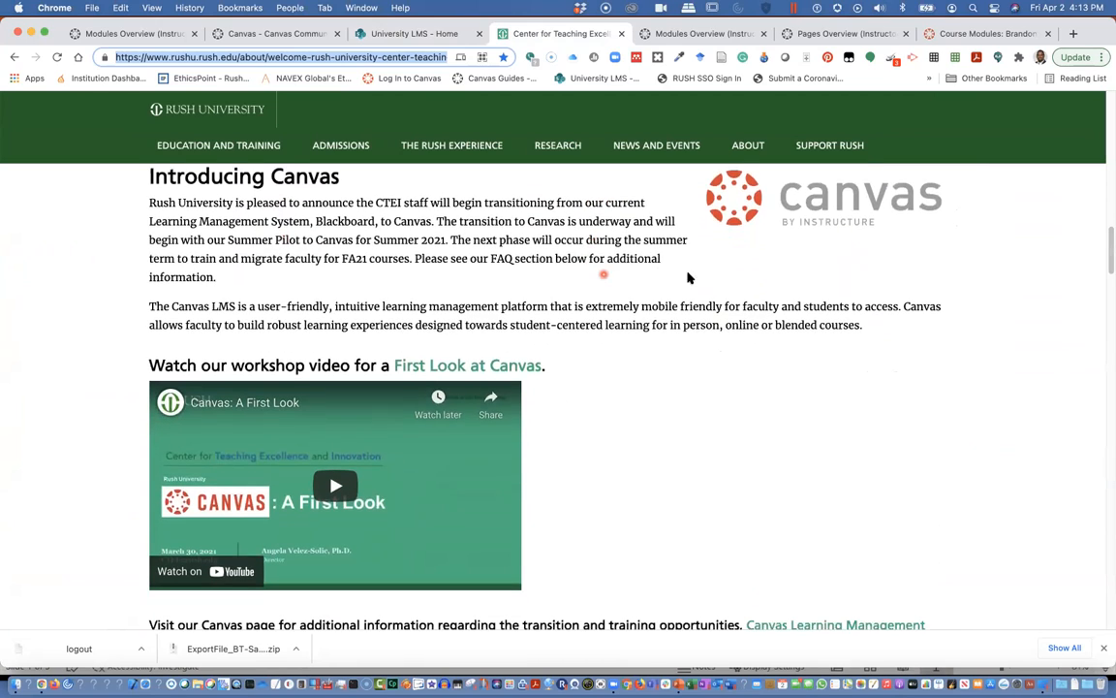
pyautogui.scroll(-4, 562, 459)
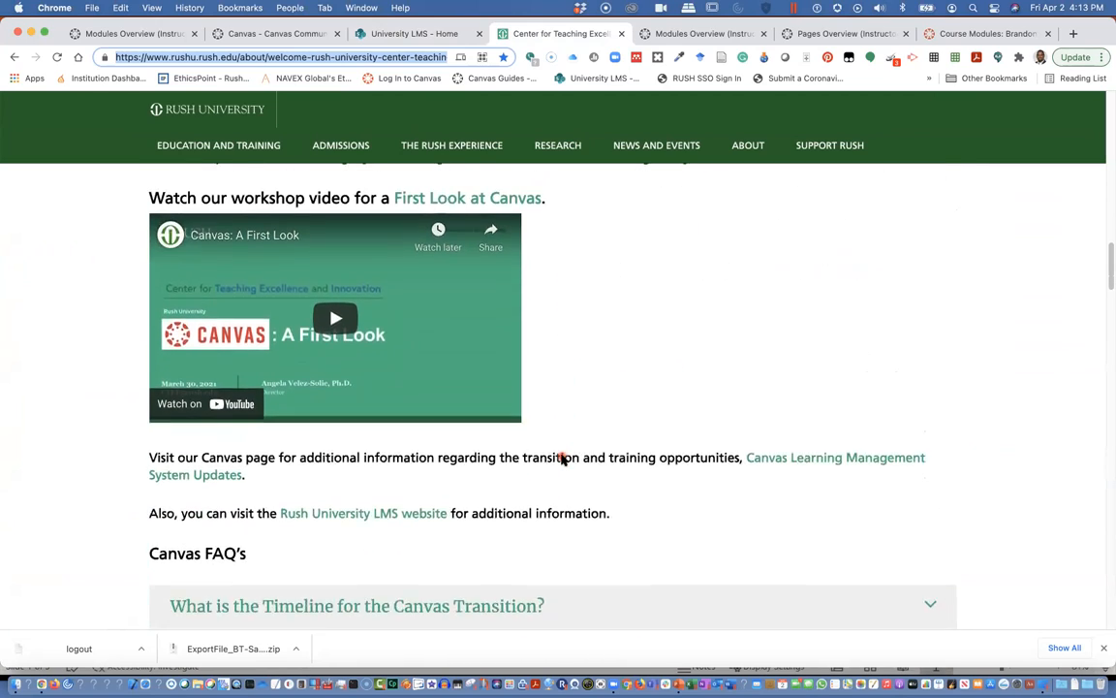
pyautogui.scroll(10, 562, 459)
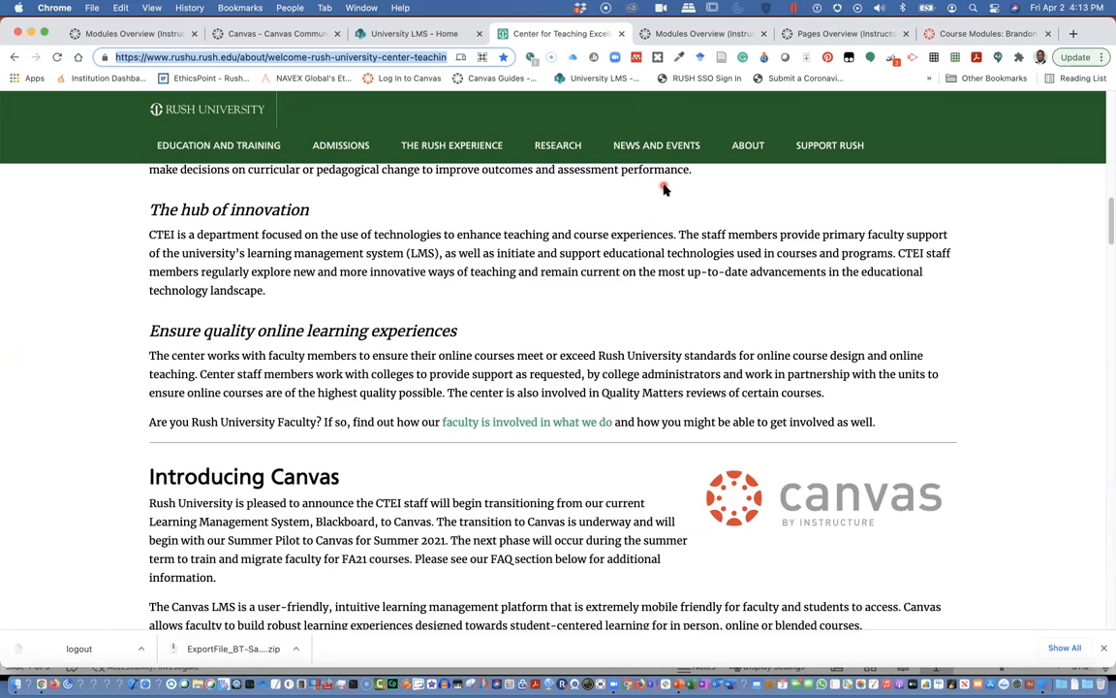
# Play the Modules Overview (Instructors) tutorial video in full screen.
pyautogui.click(690, 35)
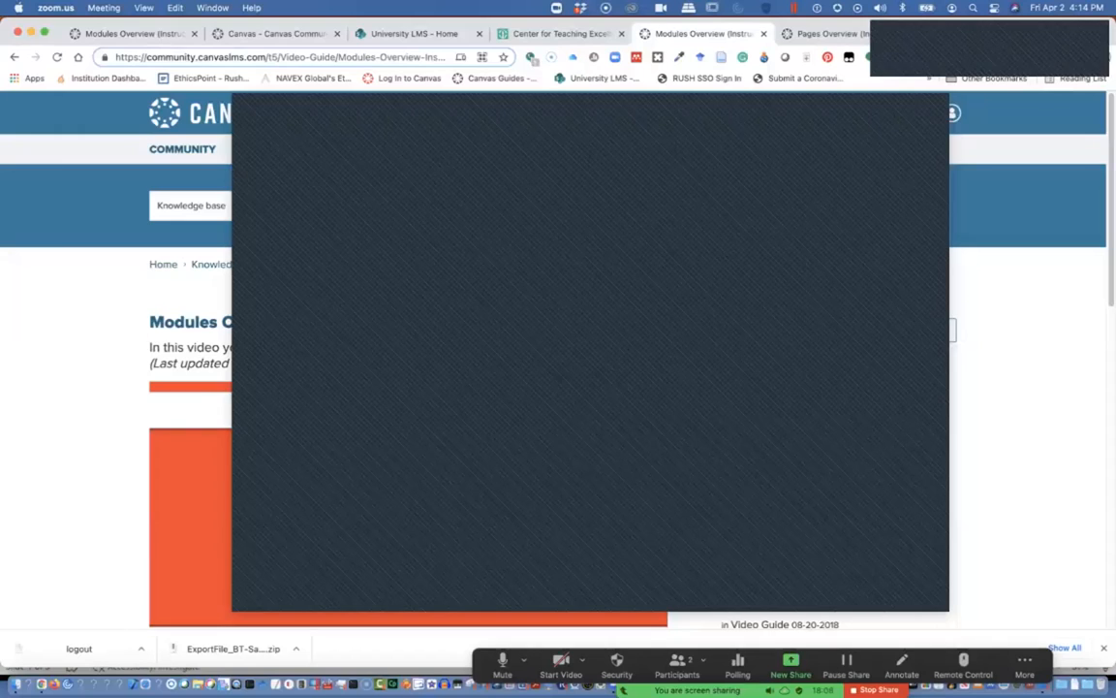
pyautogui.scroll(-3, 502, 359)
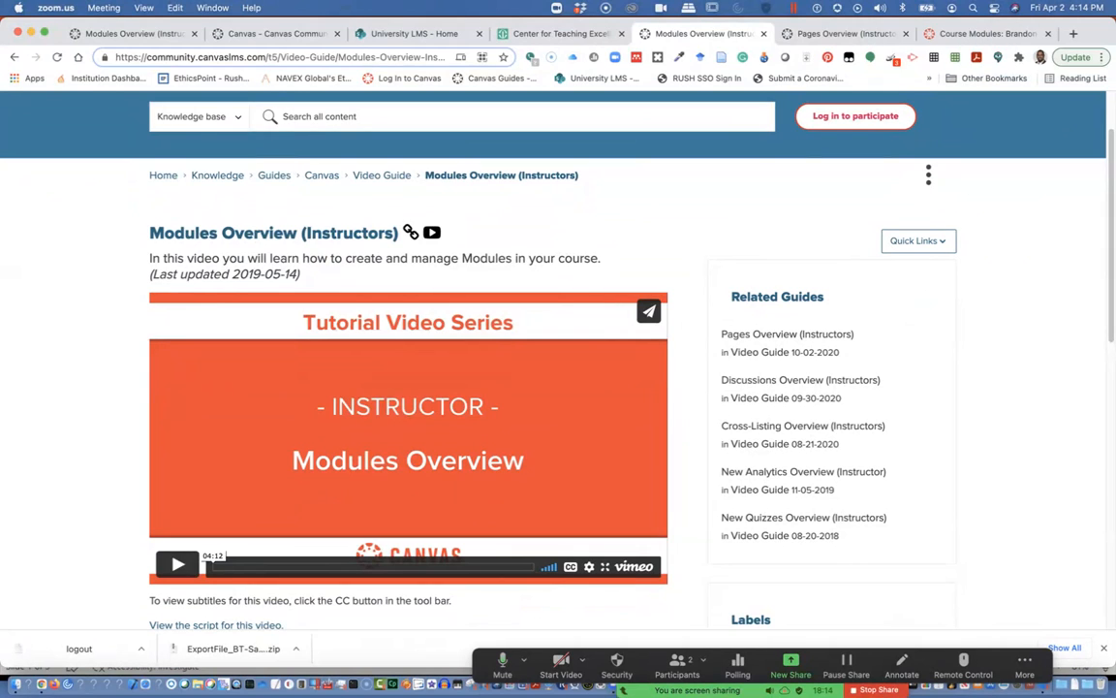
pyautogui.click(178, 564)
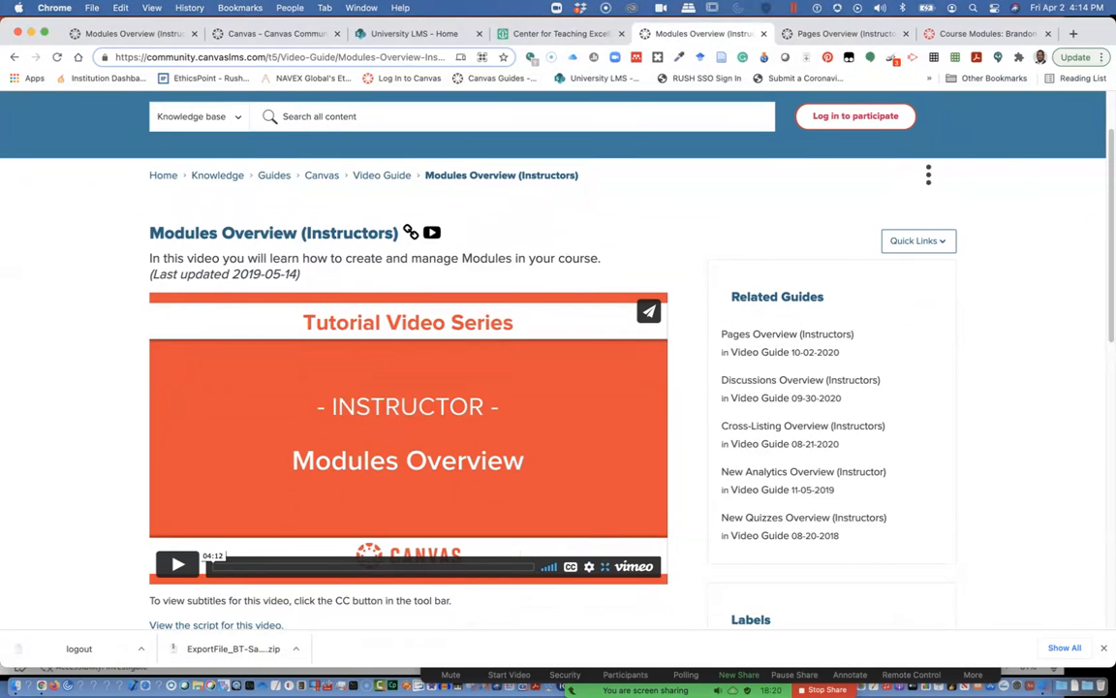
pyautogui.click(604, 566)
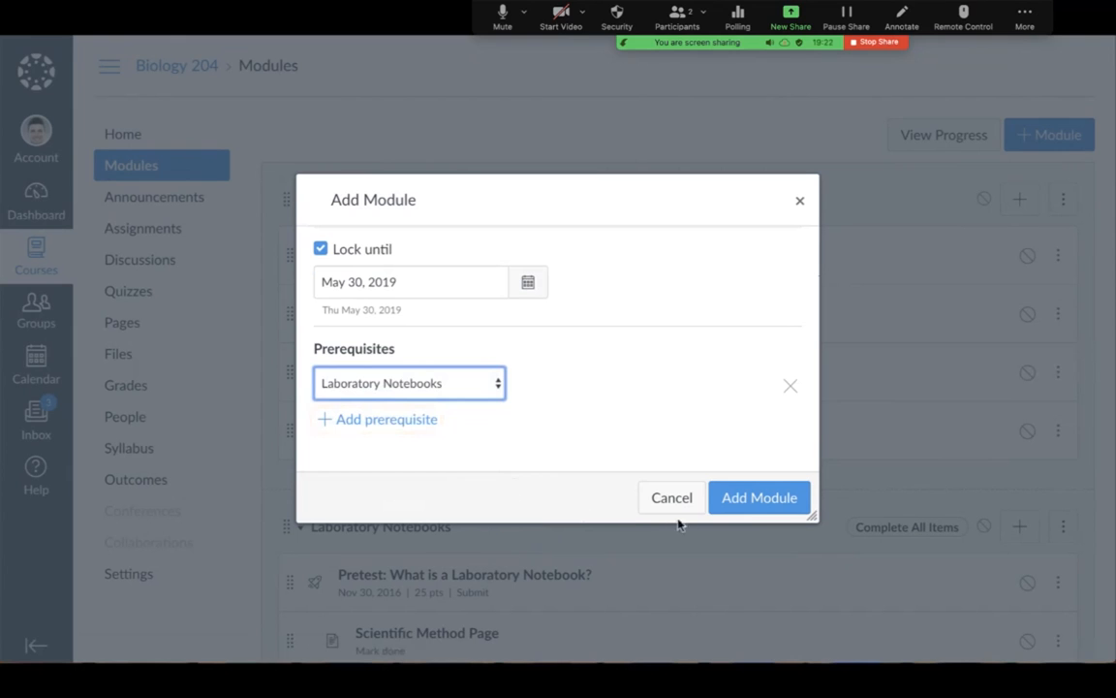
# Confirm the module with its lock date and Laboratory Notebooks prerequisite in the demo's Add Module dialog.
pyautogui.click(757, 511)
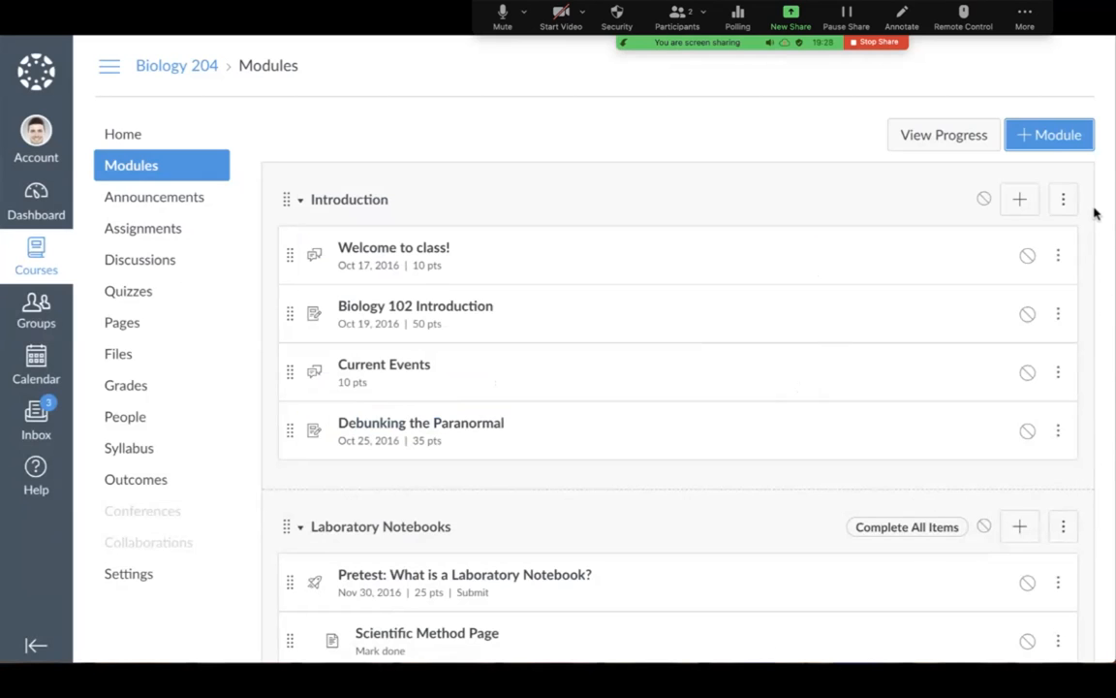
# Add a new page item named 'Welcome to Biology!' to the end of the Introduction module.
pyautogui.click(1016, 215)
pyautogui.click(461, 209)
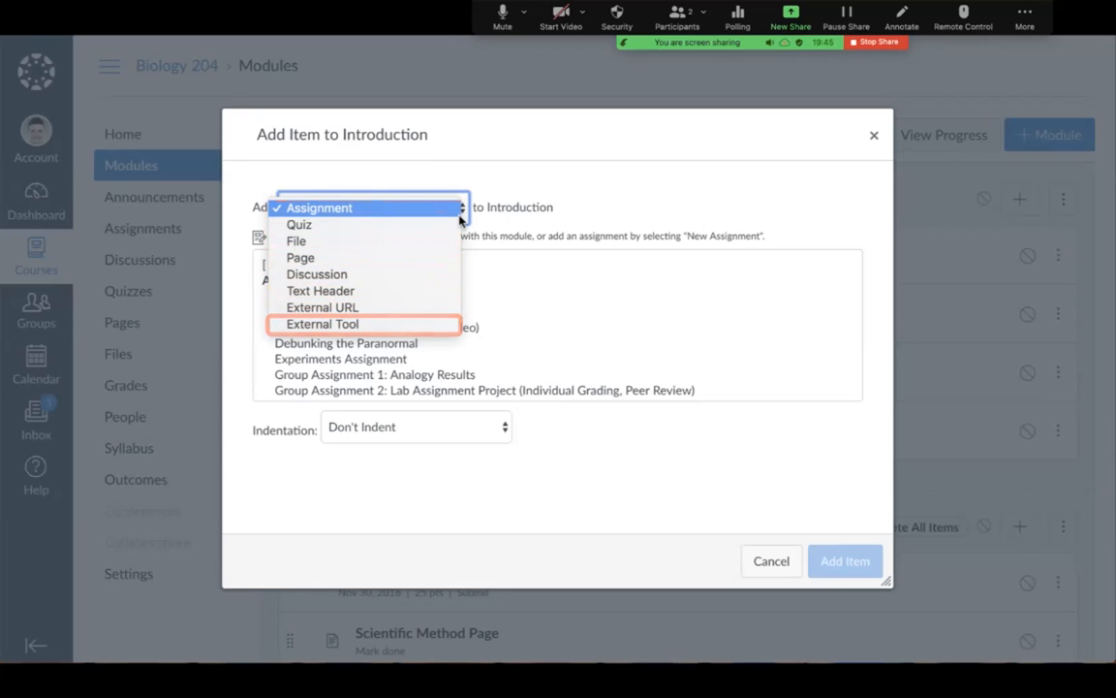
pyautogui.click(436, 268)
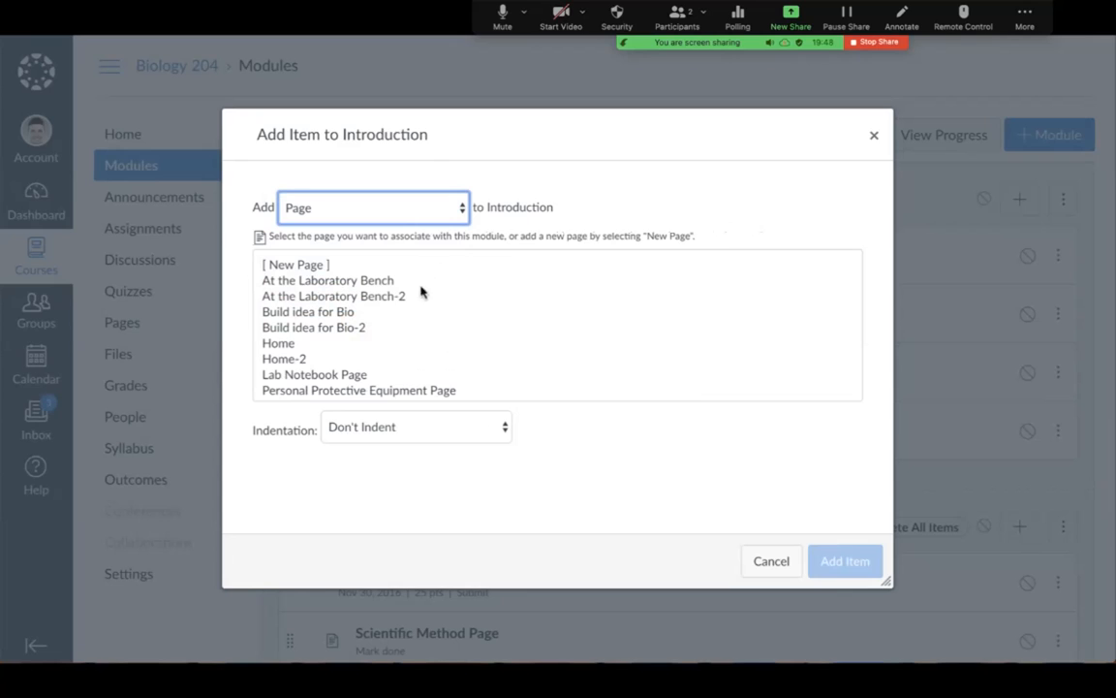
pyautogui.click(339, 391)
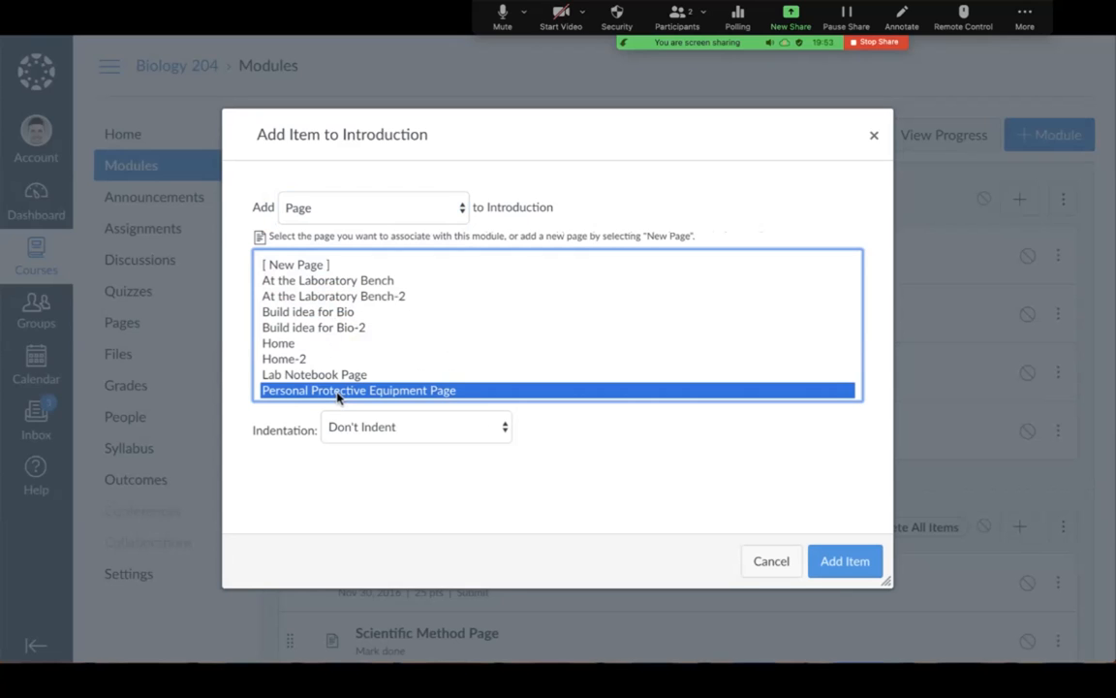
pyautogui.click(323, 267)
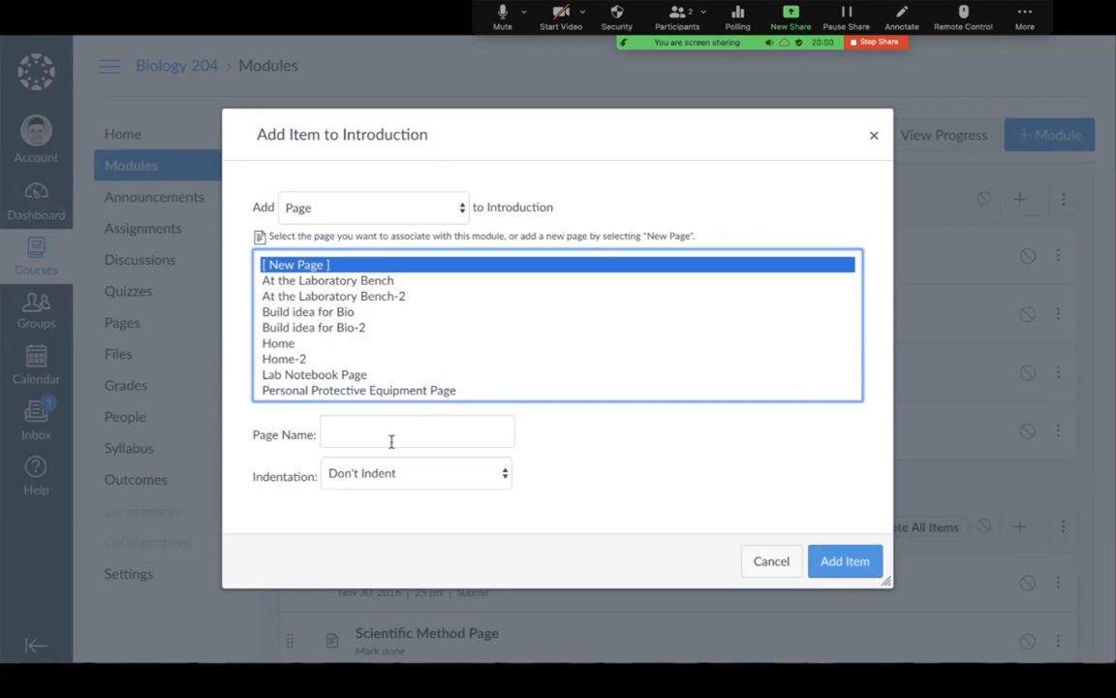
pyautogui.click(349, 434)
pyautogui.write('Welcome to Biology!')
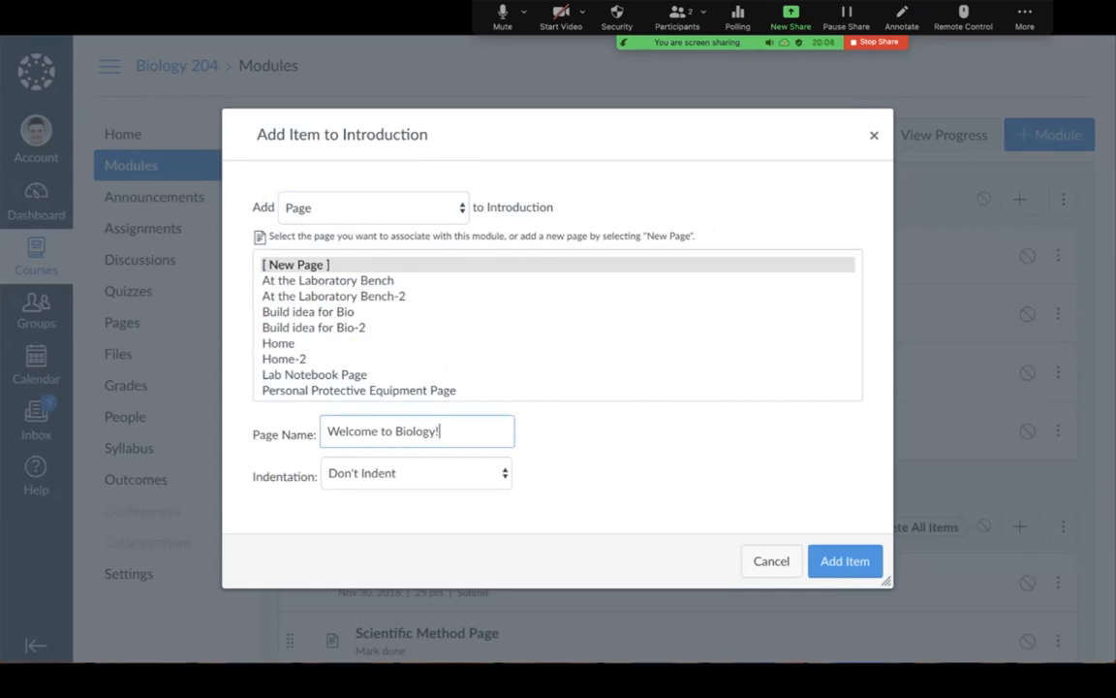
pyautogui.click(497, 481)
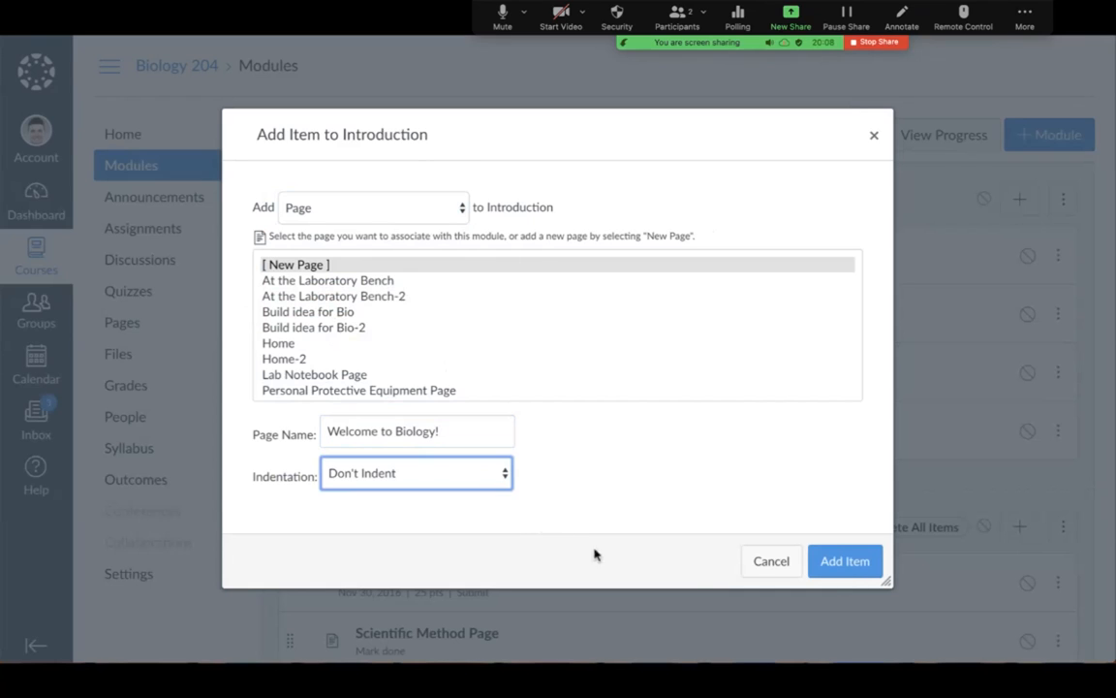
pyautogui.click(835, 577)
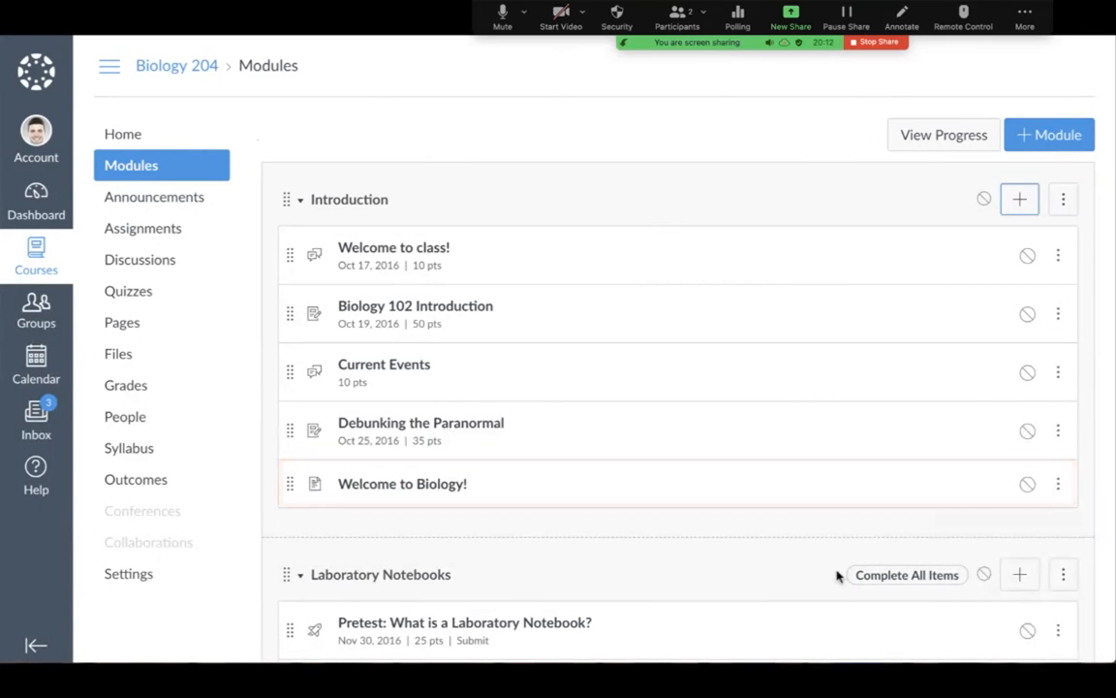
# Show the edit, move, delete and duplicate actions for the Introduction module.
pyautogui.click(1068, 214)
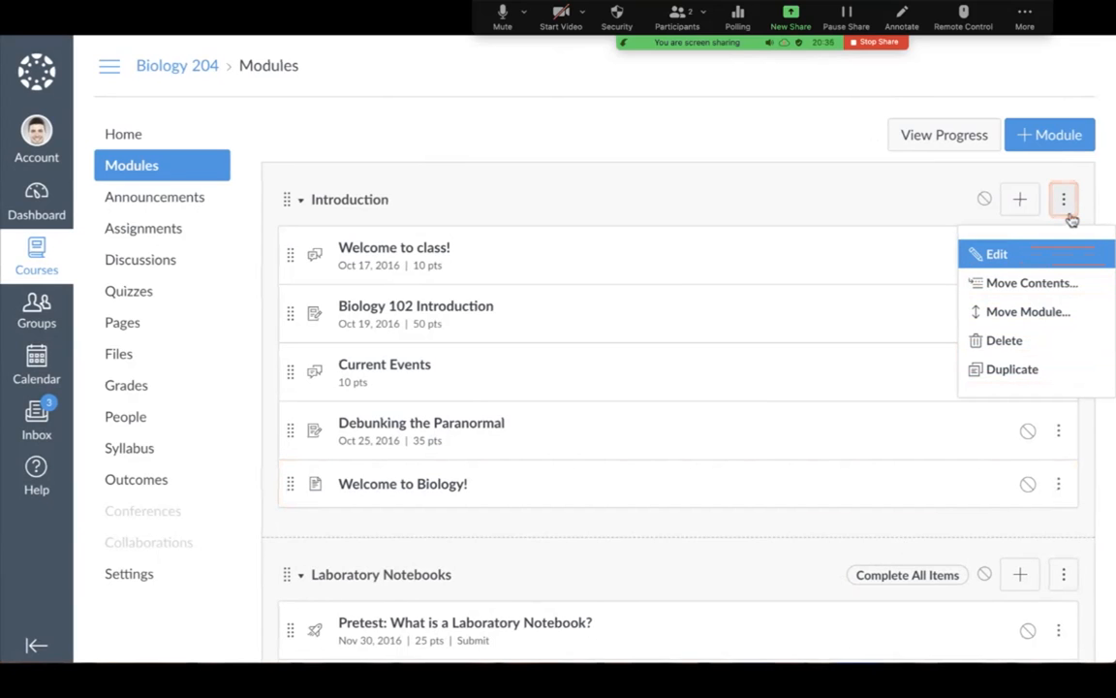
# Edit the Introduction module to require submitting the Welcome to class! assignment.
pyautogui.click(1081, 256)
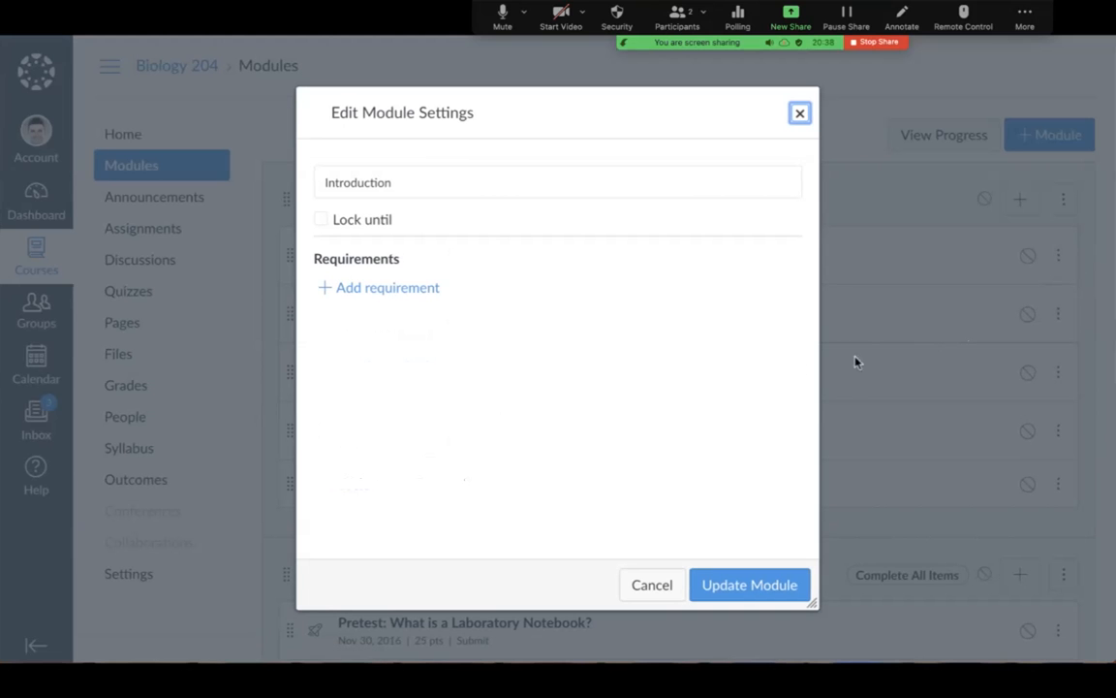
pyautogui.click(385, 288)
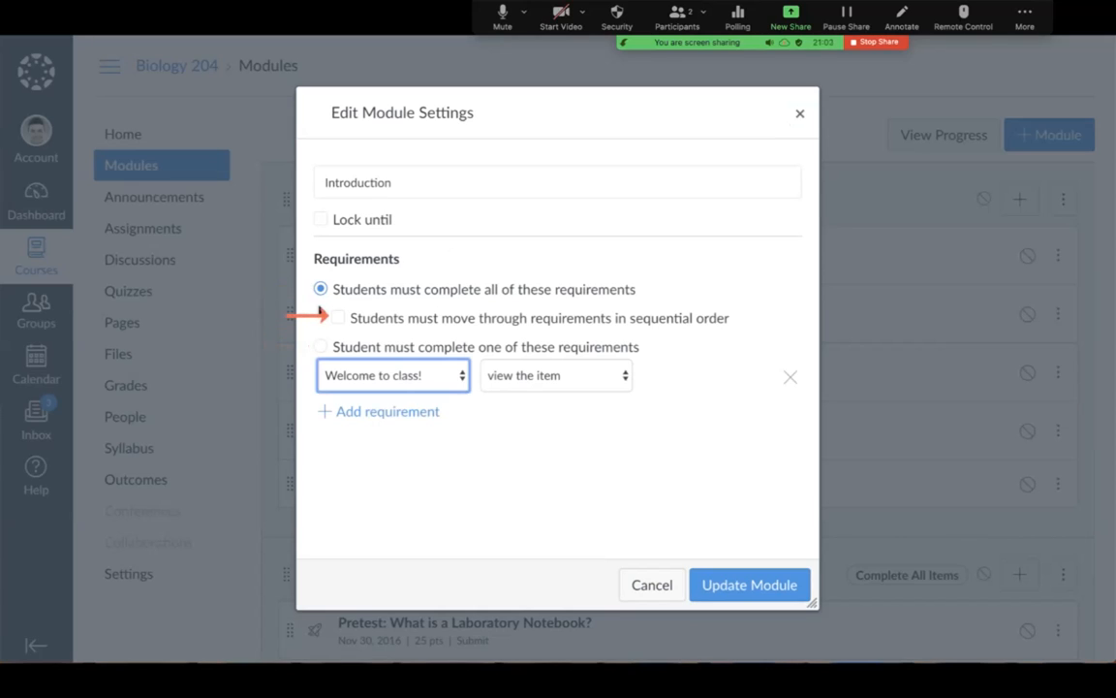
pyautogui.click(310, 344)
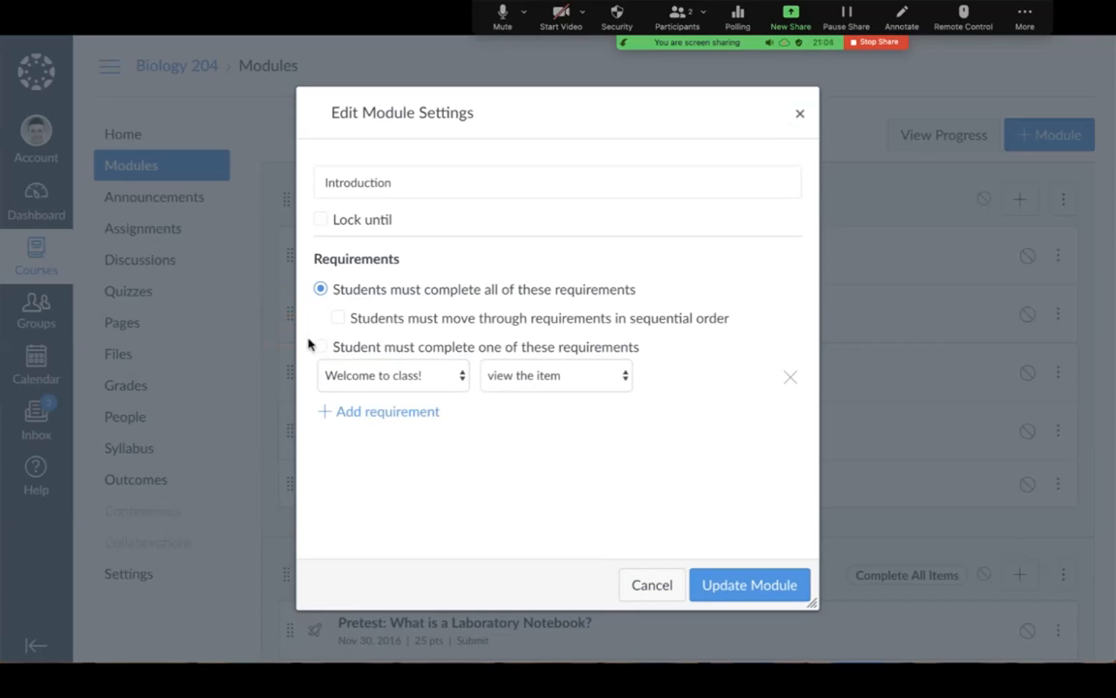
pyautogui.click(462, 378)
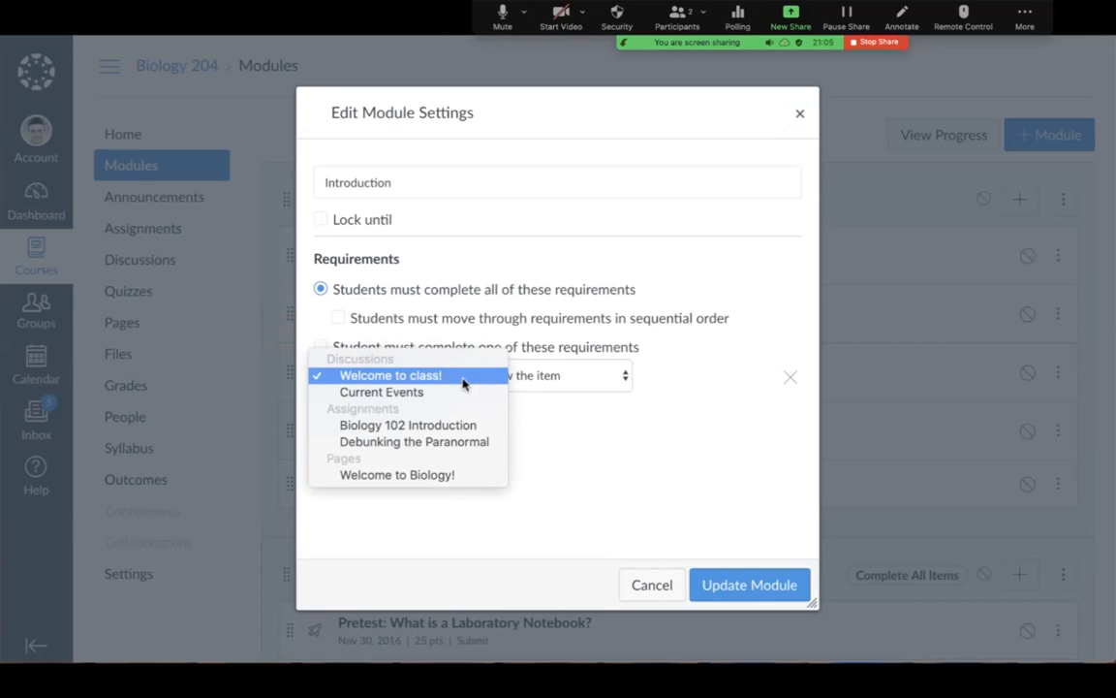
pyautogui.click(462, 381)
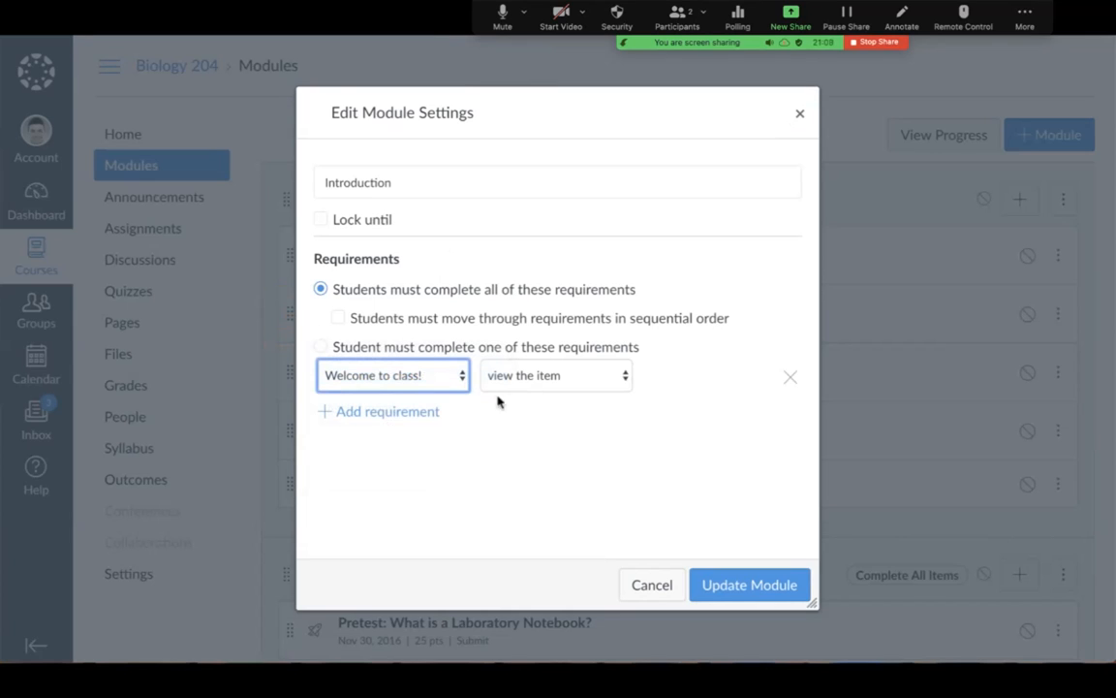
pyautogui.click(610, 380)
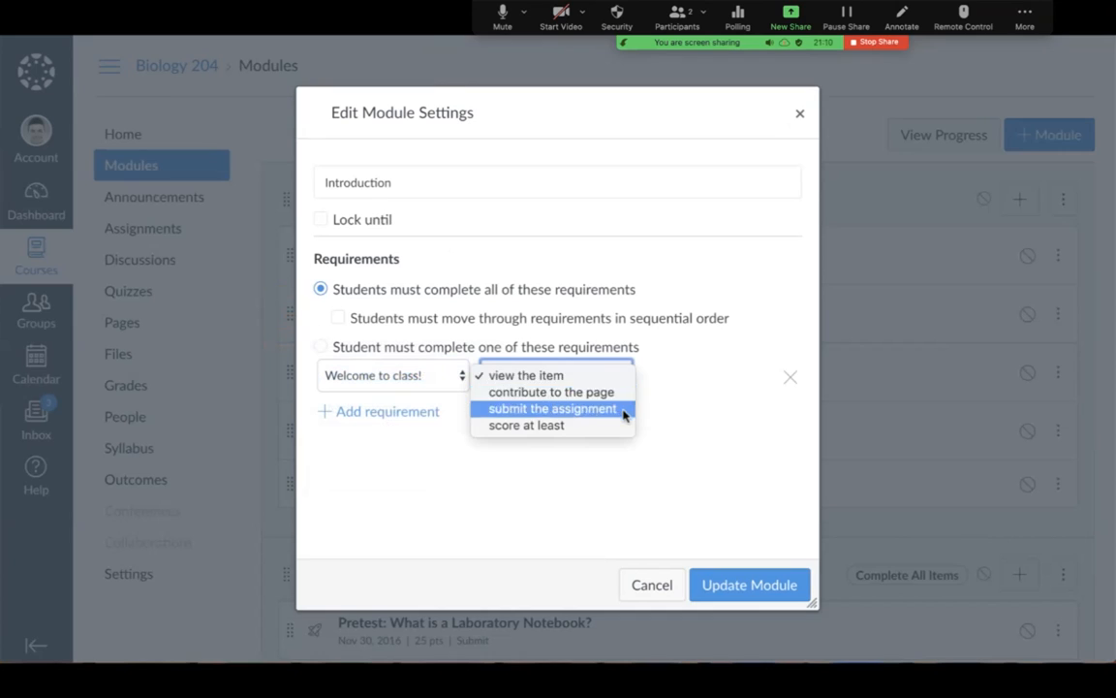
pyautogui.click(625, 410)
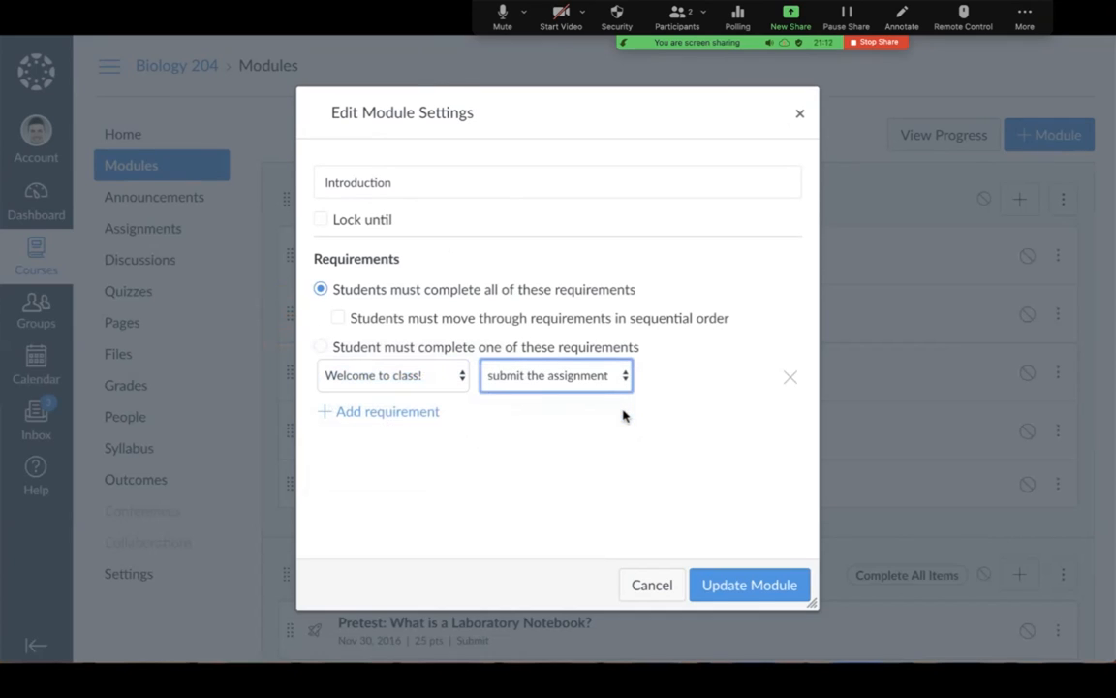
# Add a second requirement to submit Biology 102 Introduction and update the module.
pyautogui.click(432, 411)
pyautogui.click(436, 421)
pyautogui.click(481, 468)
pyautogui.click(547, 417)
pyautogui.click(605, 450)
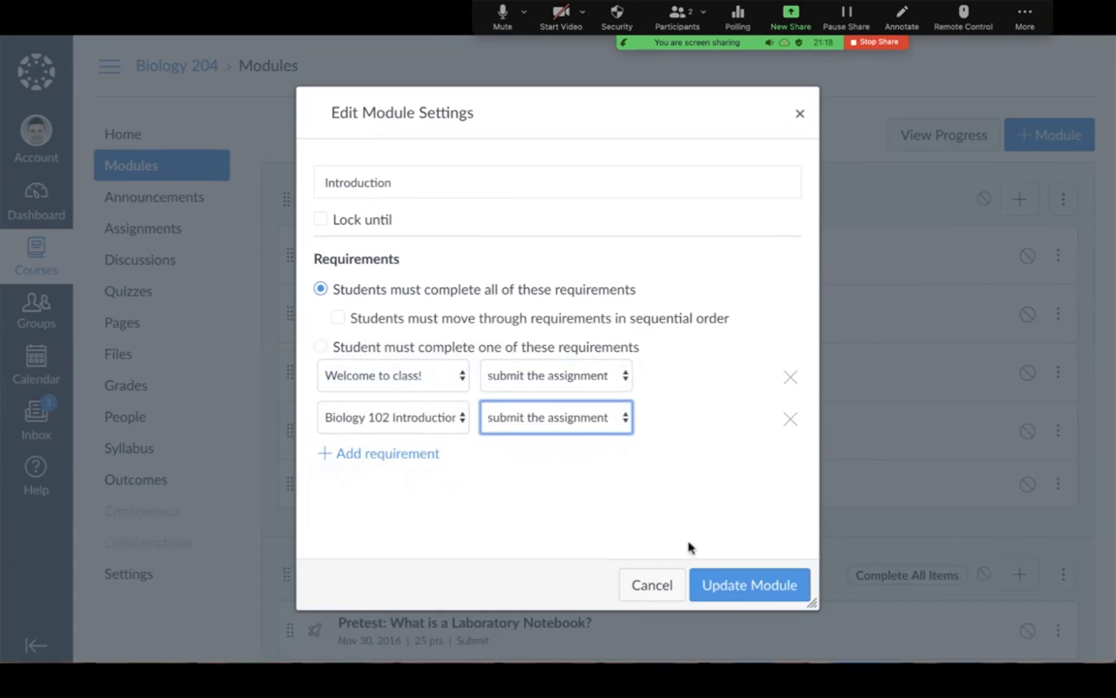
pyautogui.click(749, 585)
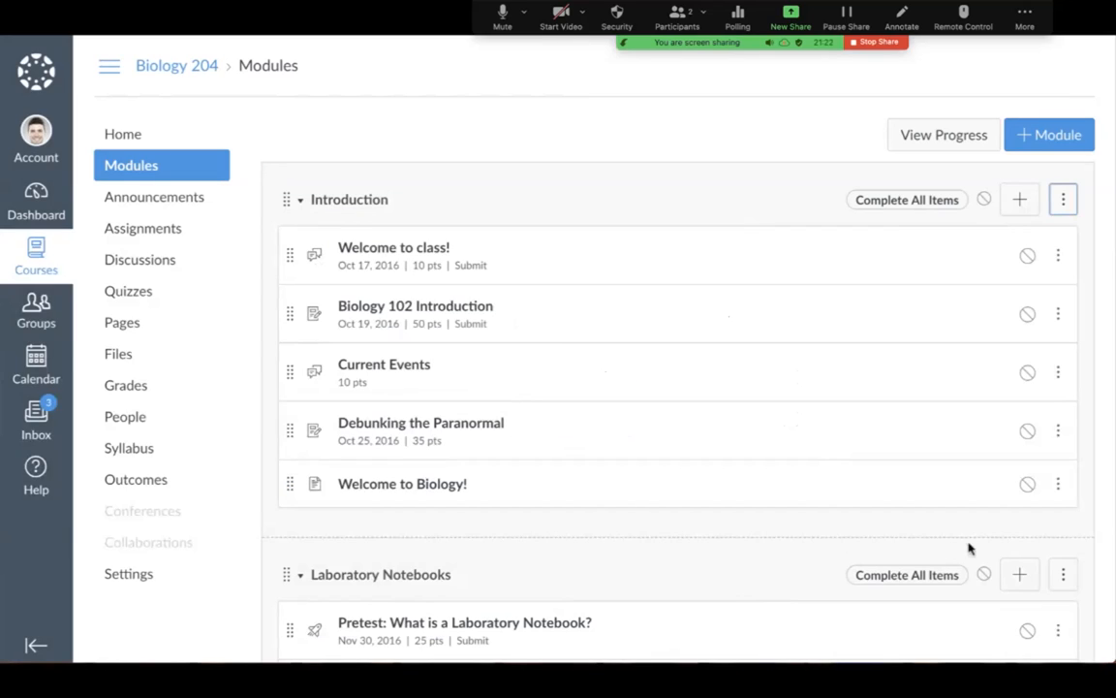
# Move Welcome to class! below Biology 102 Introduction and publish the Introduction module with all items.
pyautogui.click(1058, 256)
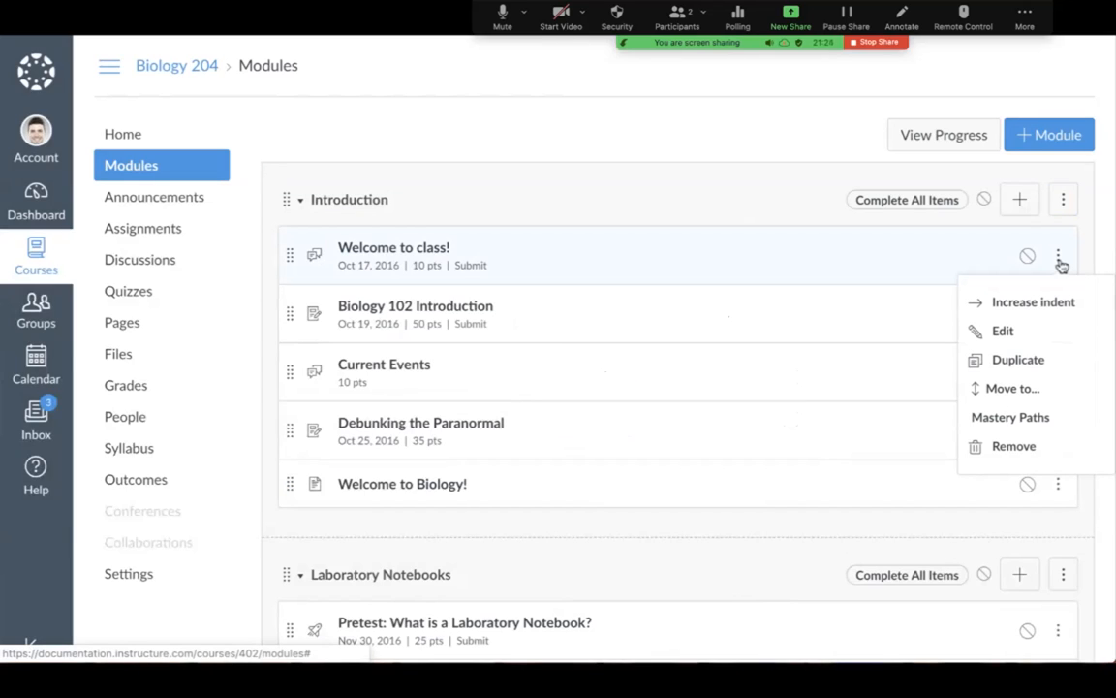
pyautogui.press('Down')
pyautogui.press('Down')
pyautogui.press('Down')
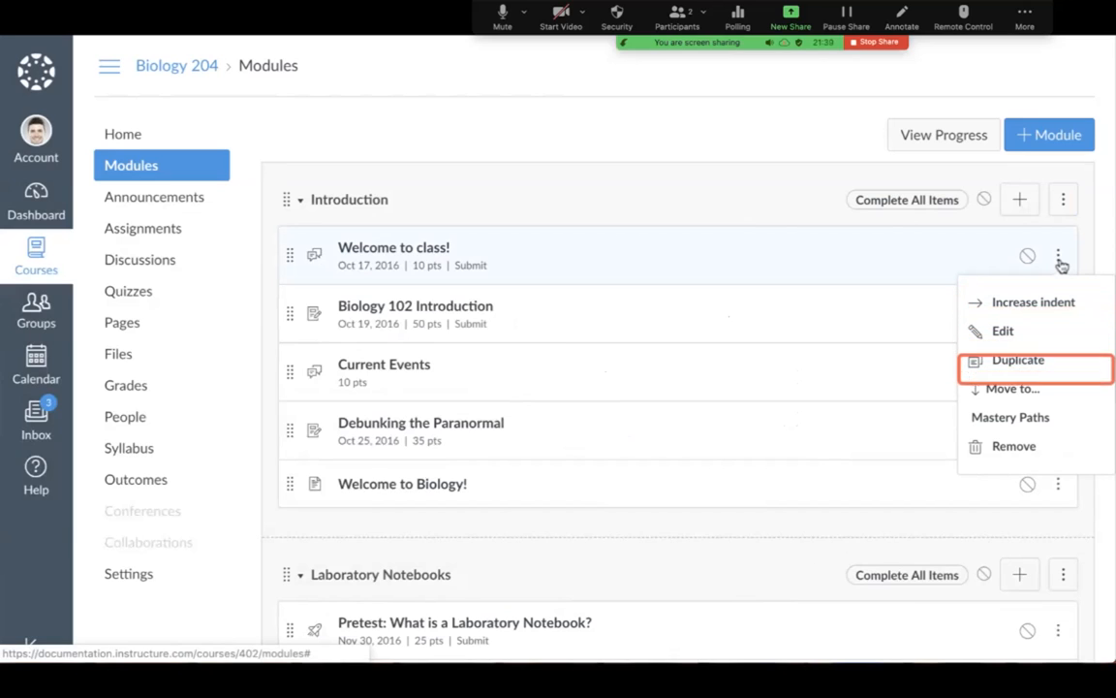
pyautogui.press('Down')
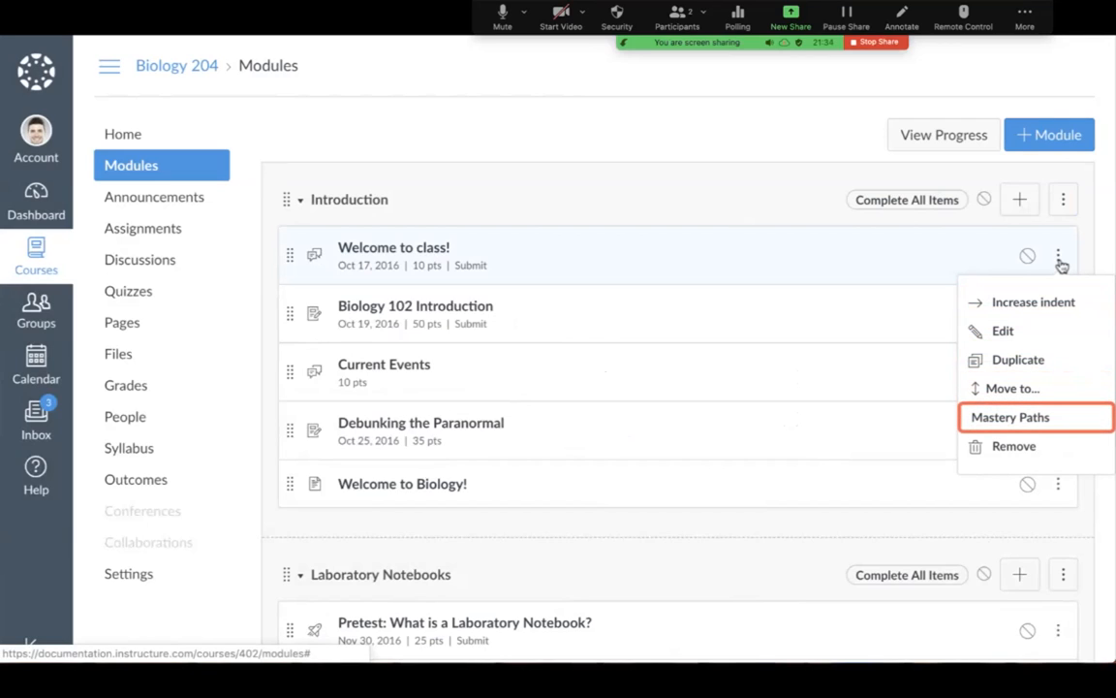
pyautogui.press('Down')
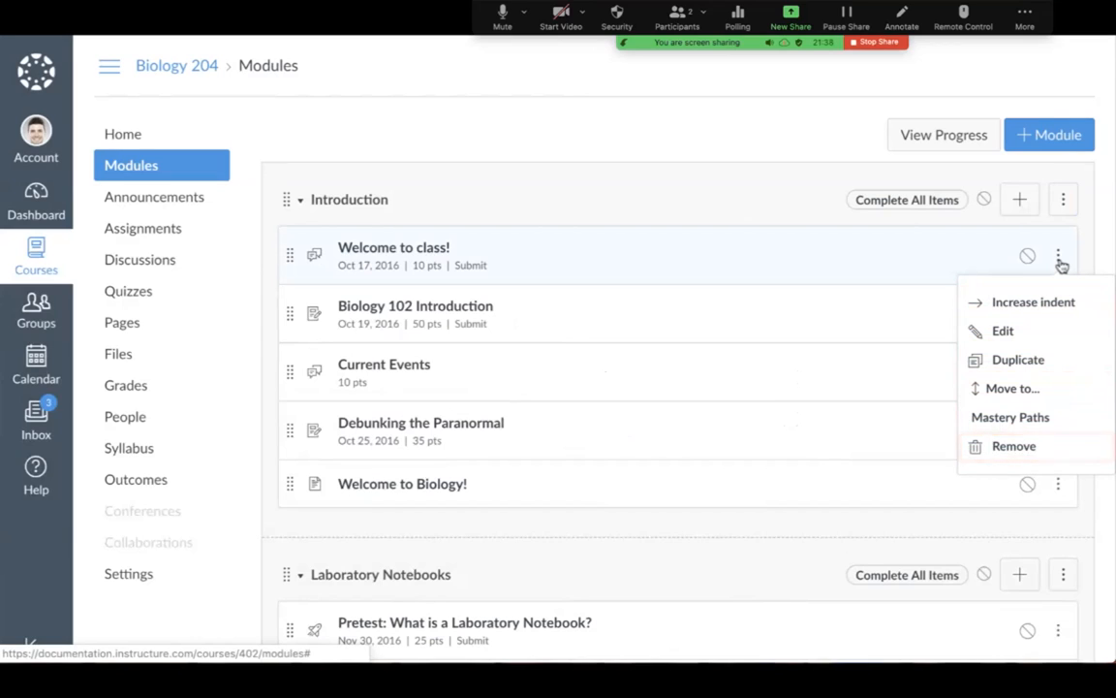
pyautogui.press('Escape')
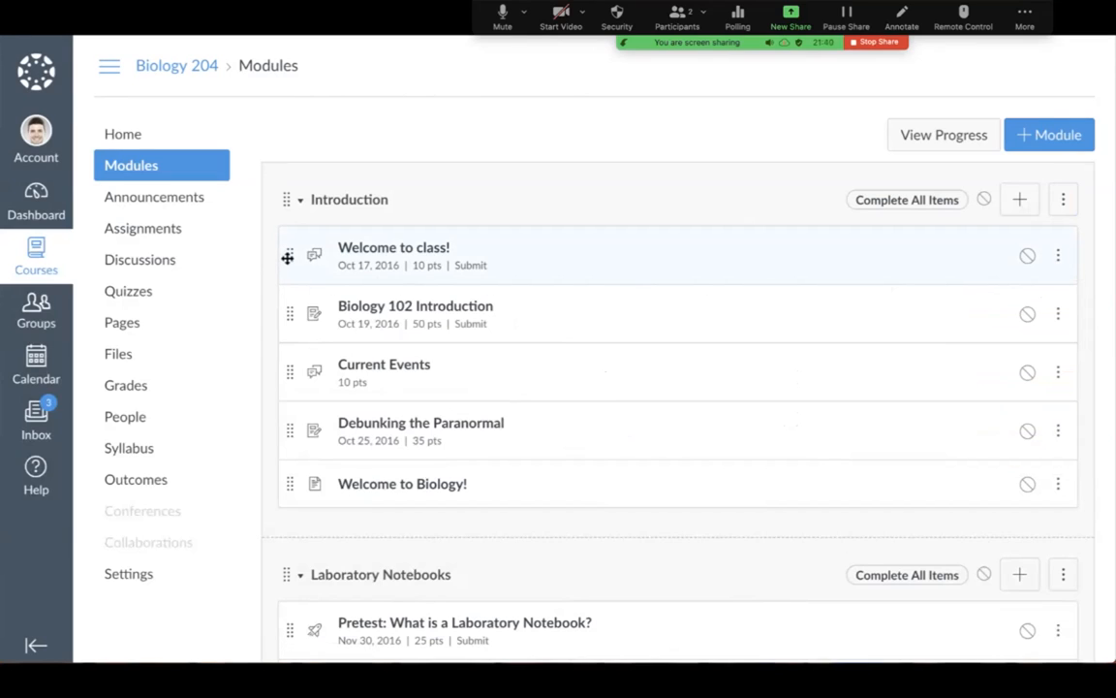
pyautogui.moveTo(288, 257); pyautogui.dragTo(275, 327)
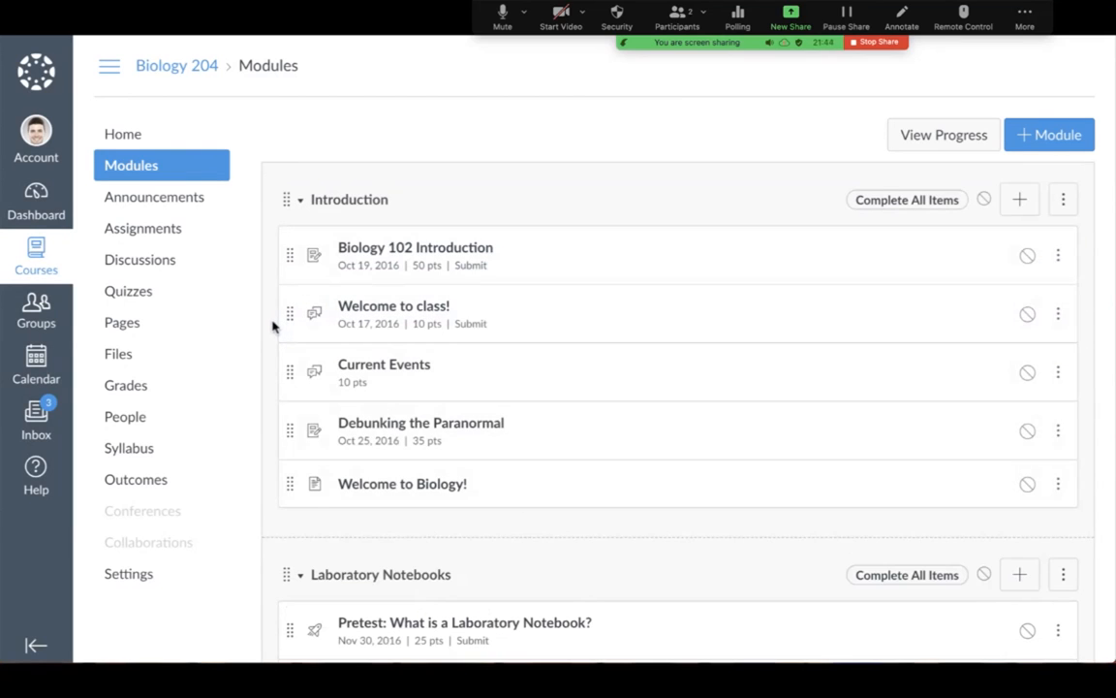
pyautogui.click(983, 202)
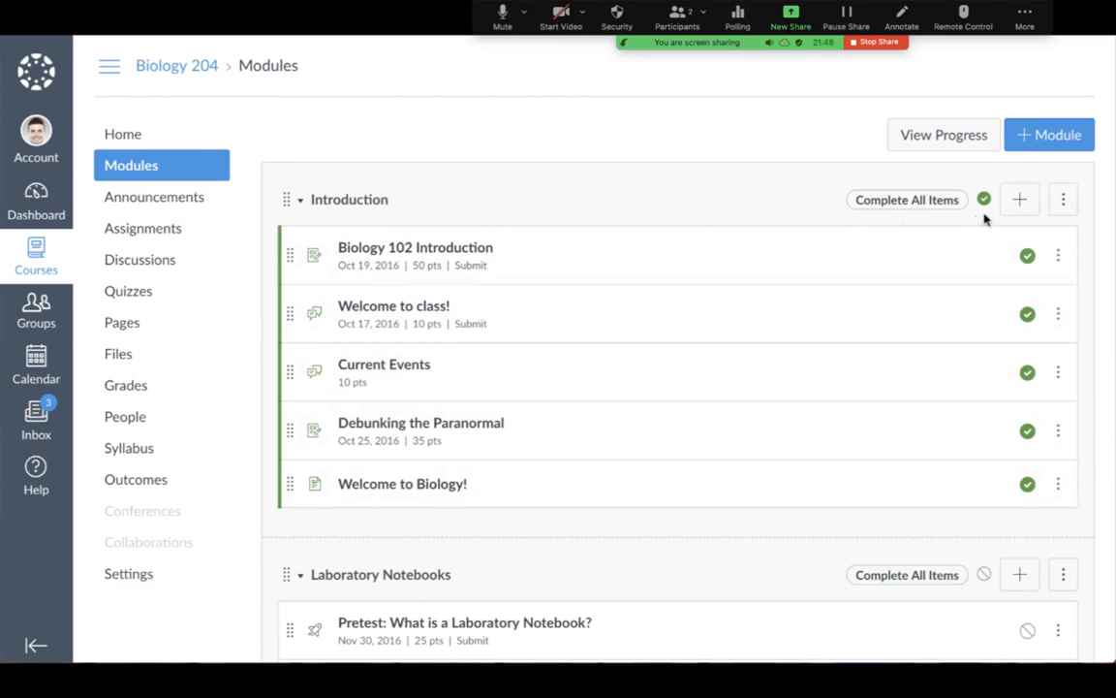
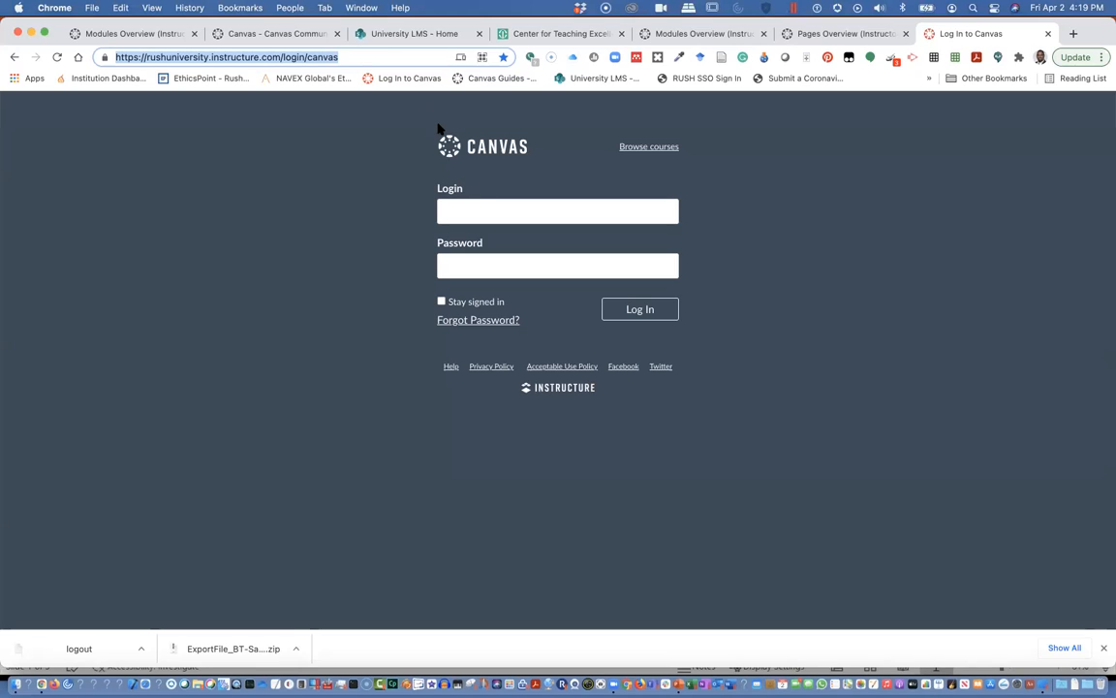
# Log in to Canvas with the account username and password, then open the sandbox course.
pyautogui.click(492, 213)
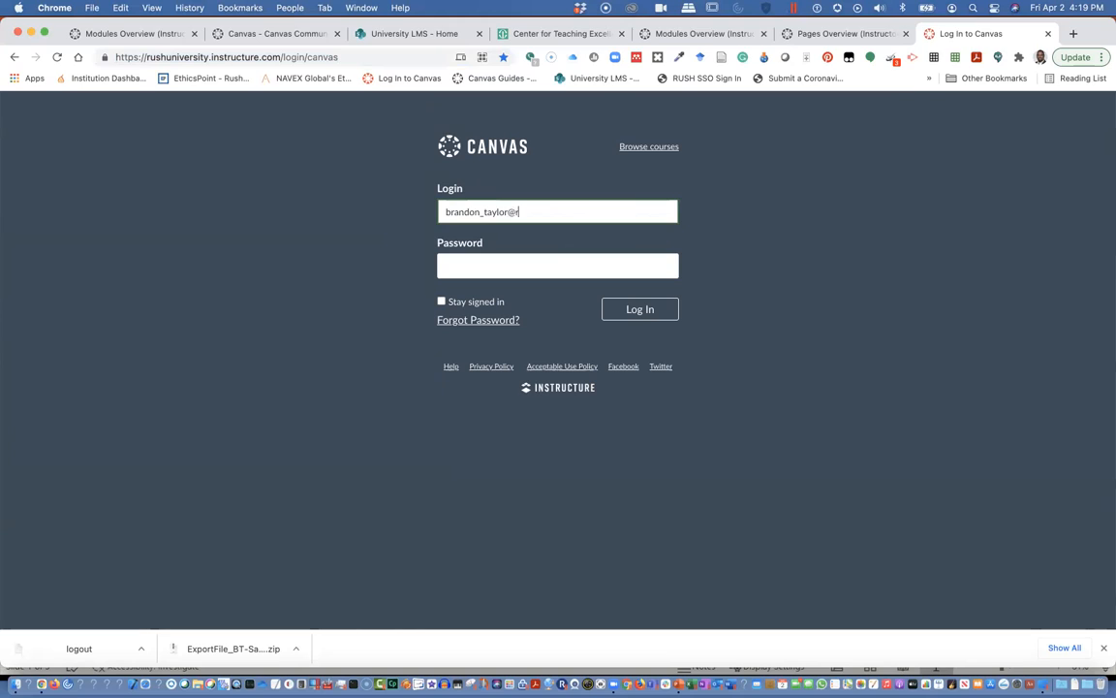
pyautogui.press('Tab')
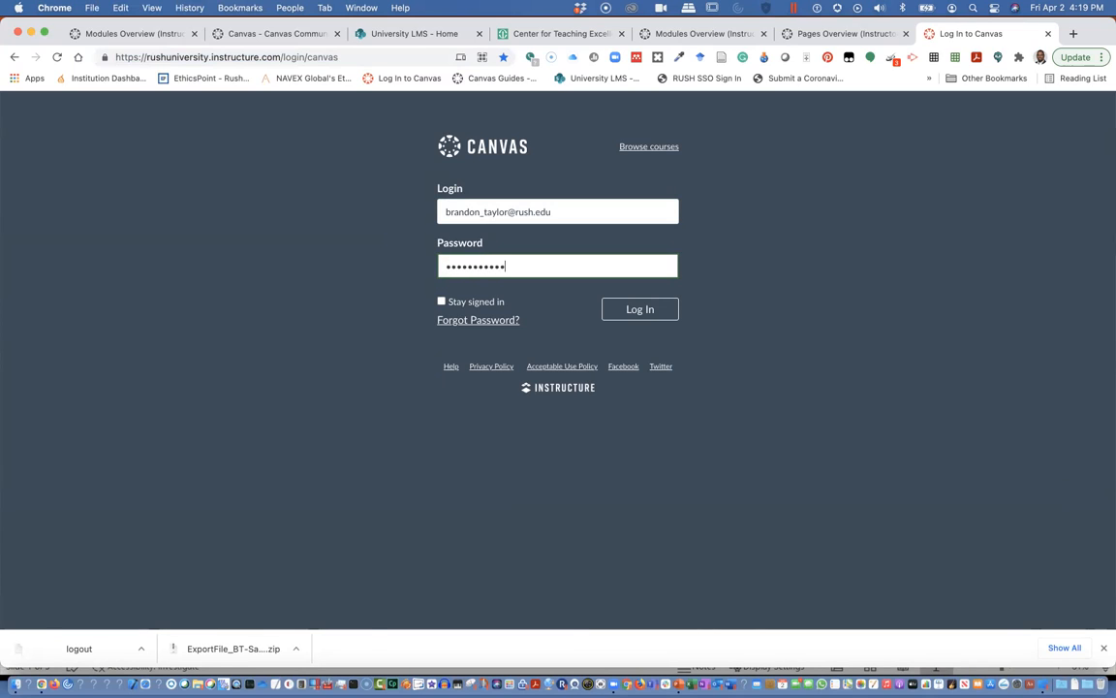
pyautogui.press('Return')
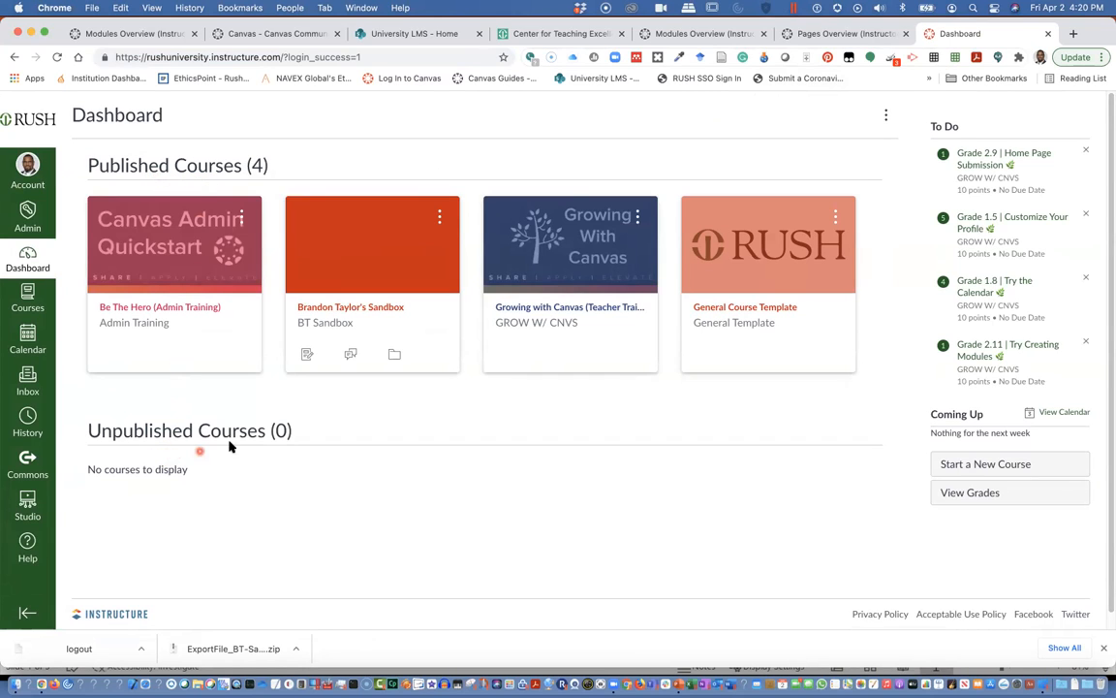
pyautogui.click(365, 263)
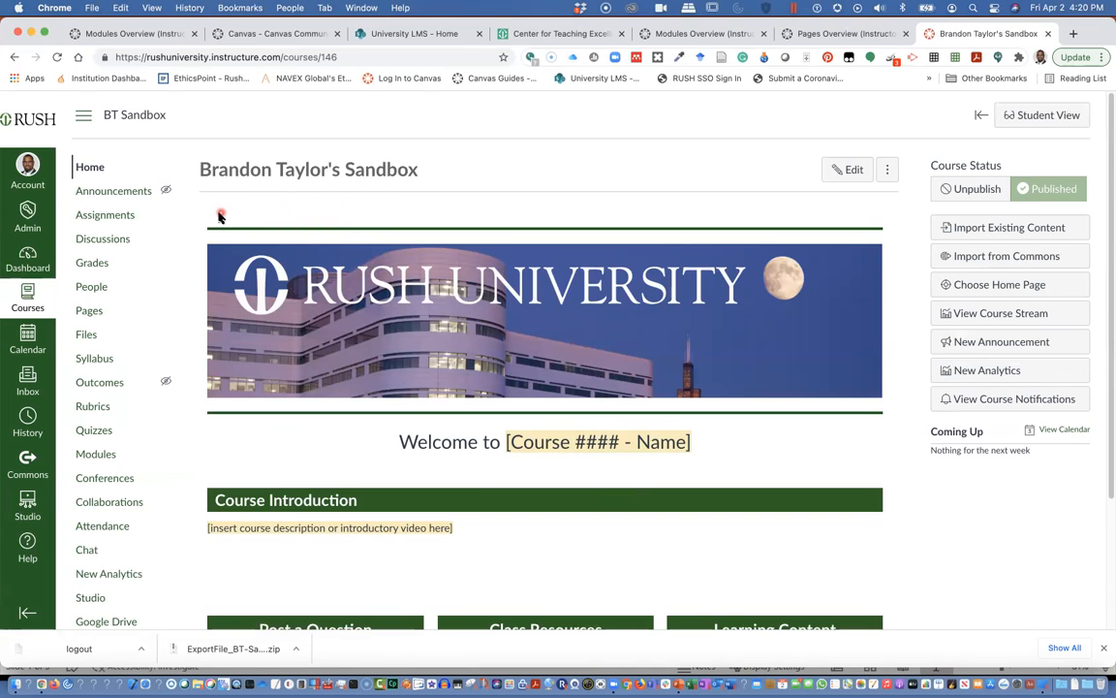
# Go to the sandbox course's Modules page and start a new module.
pyautogui.click(101, 457)
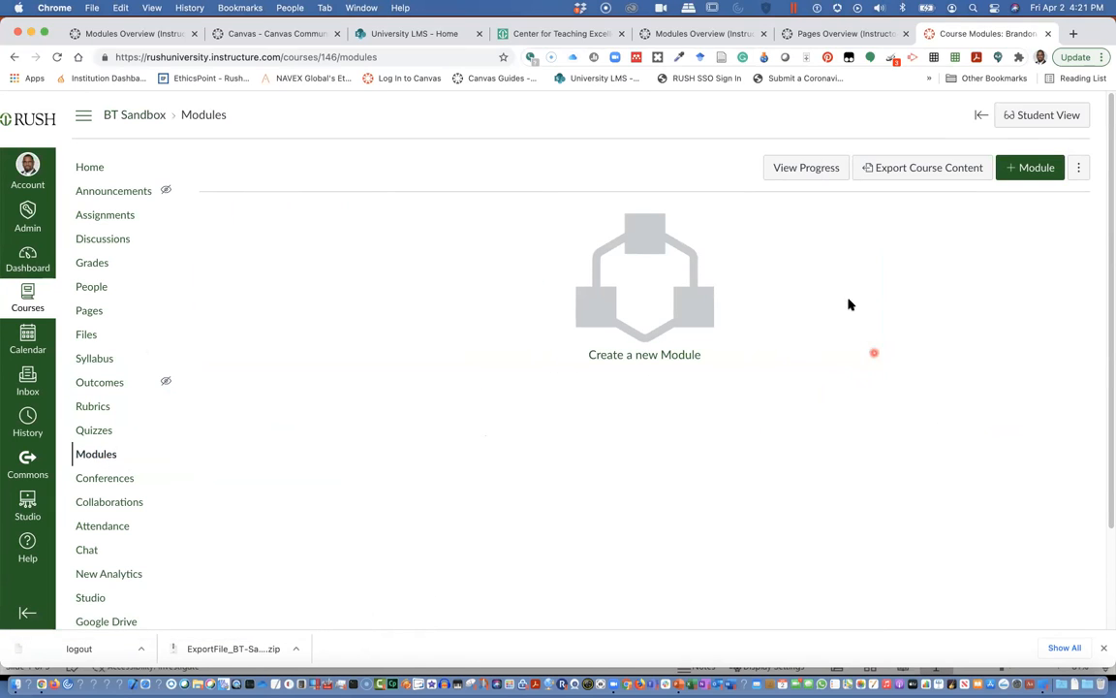
pyautogui.click(1029, 171)
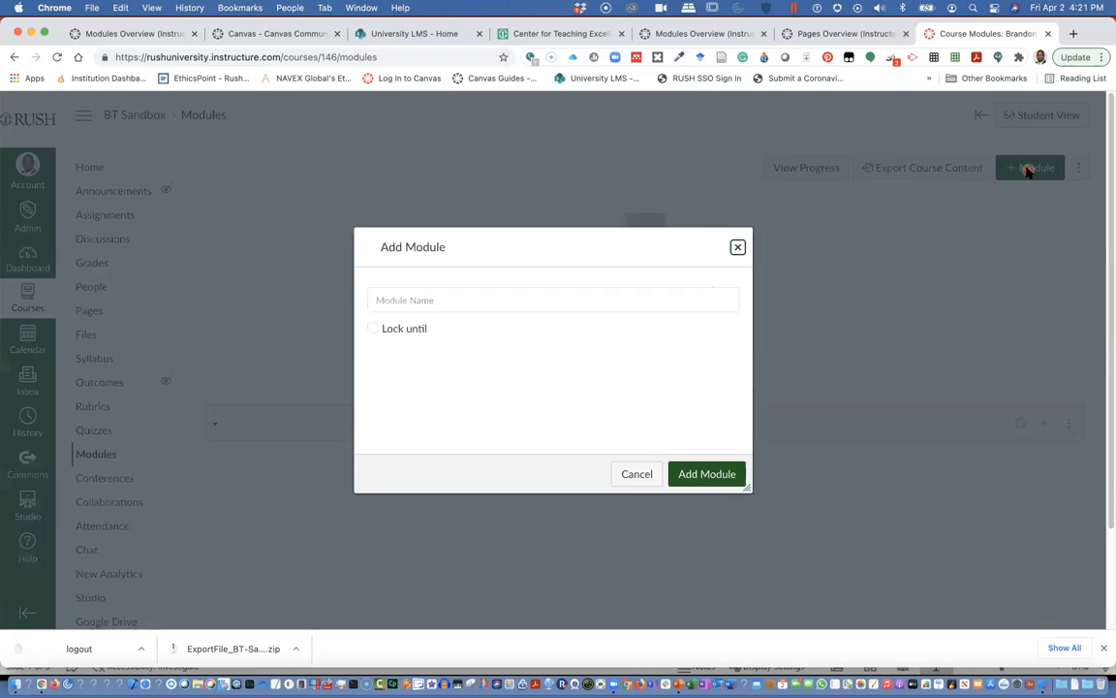
# Create a module named 'WK0: Getting Started' and reload the Modules page.
pyautogui.click(446, 287)
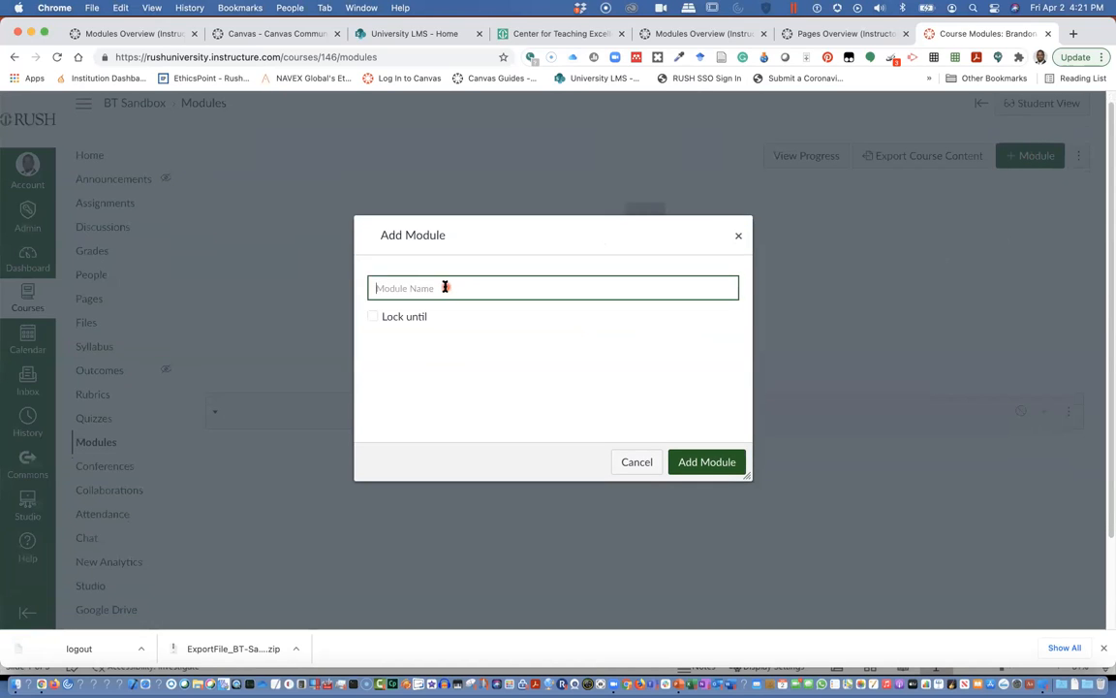
pyautogui.write('WK0: Getting Started')
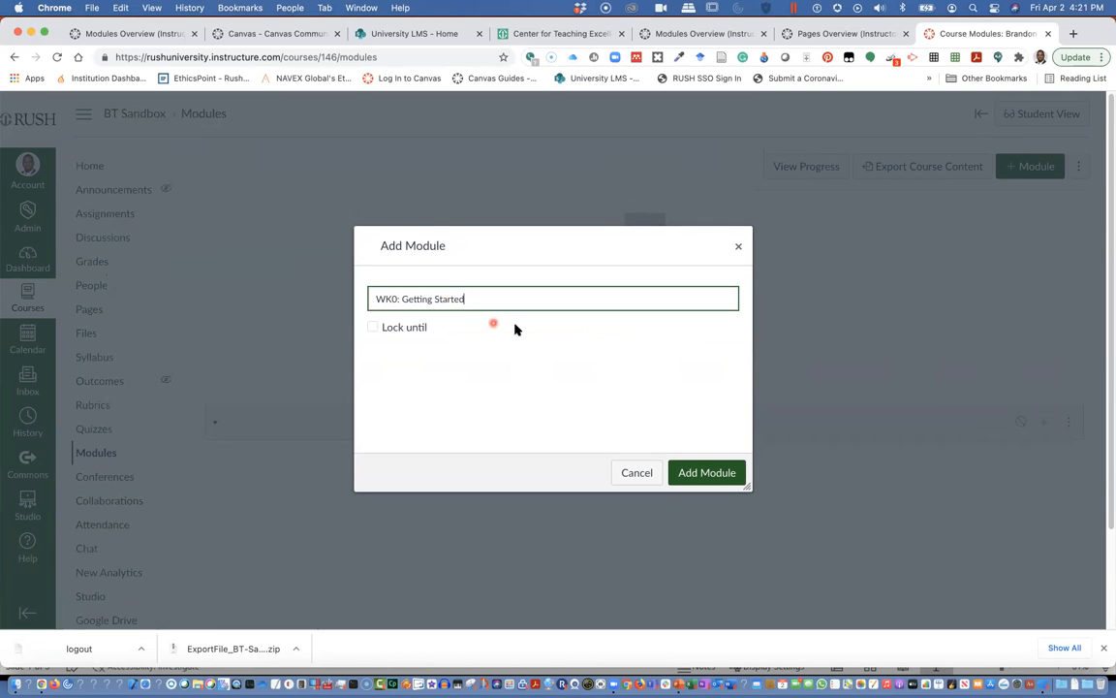
pyautogui.scroll(-2, 515, 328)
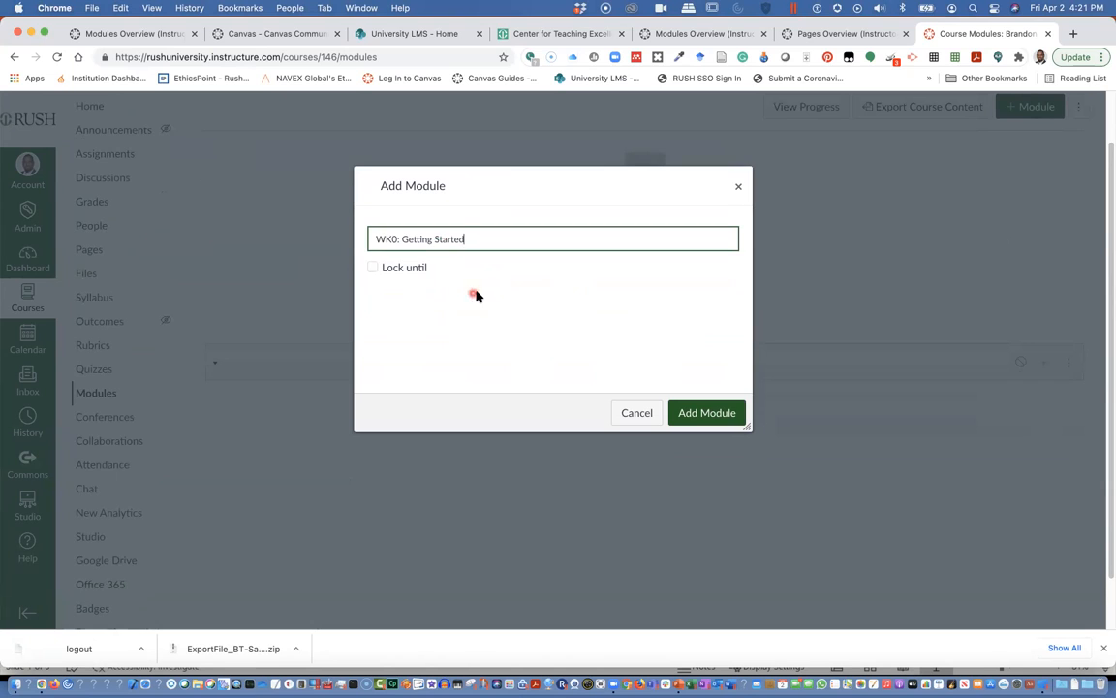
pyautogui.scroll(-1, 510, 303)
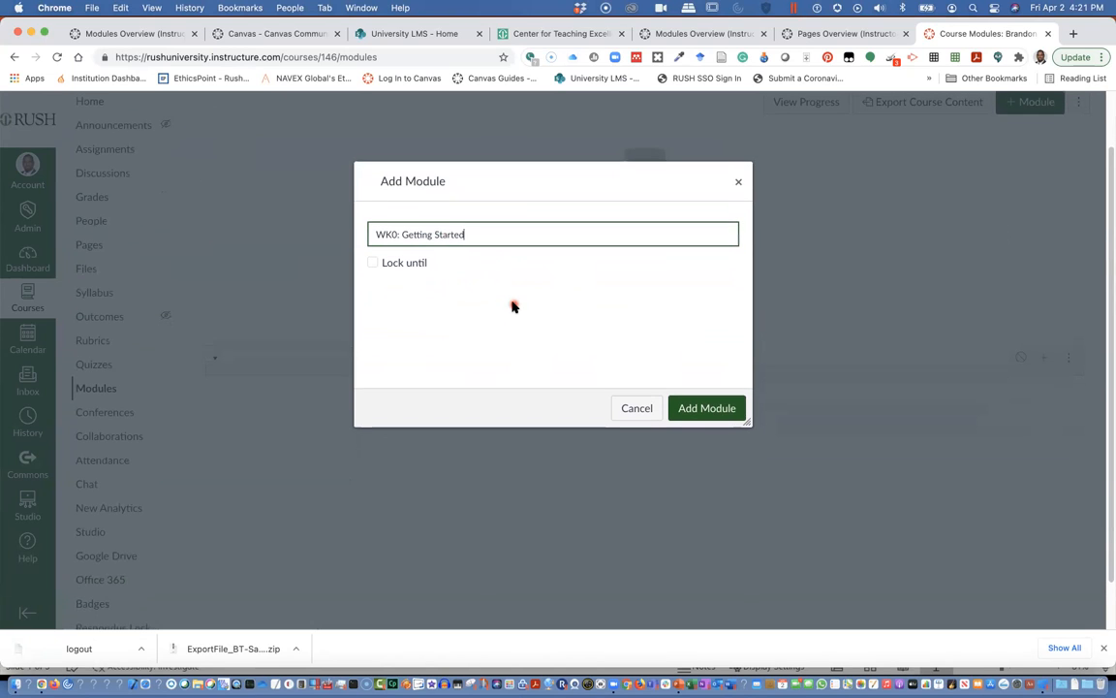
pyautogui.click(708, 408)
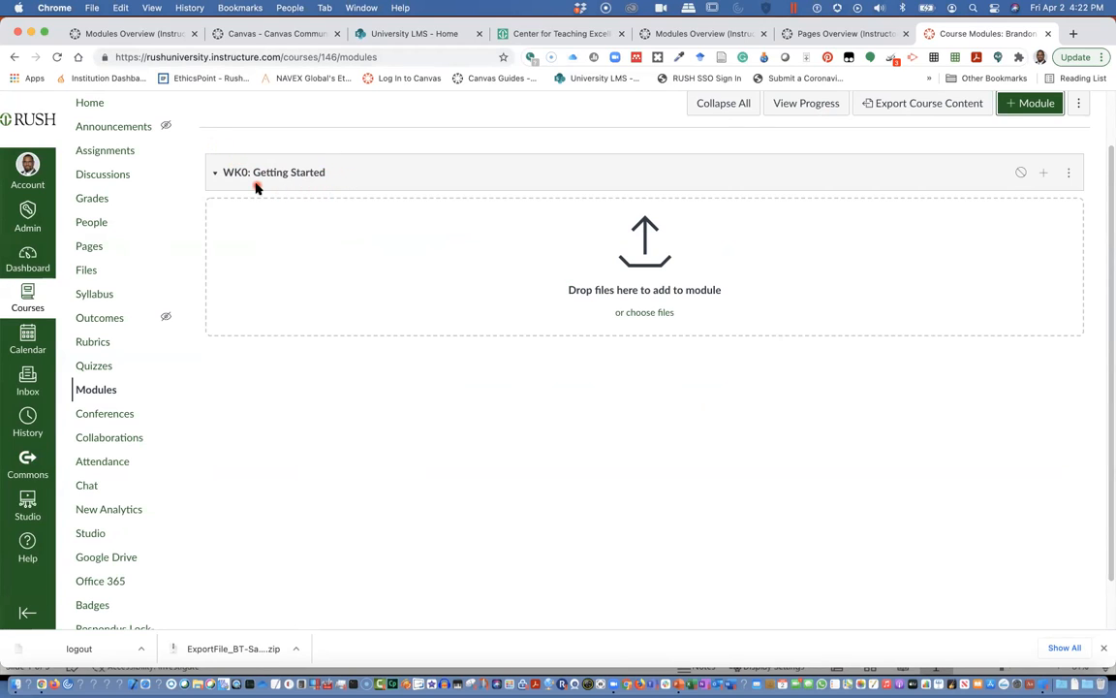
pyautogui.click(57, 57)
# Add a second module named 'WK1: Introduction' below WK0: Getting Started.
pyautogui.click(1026, 104)
pyautogui.click(477, 301)
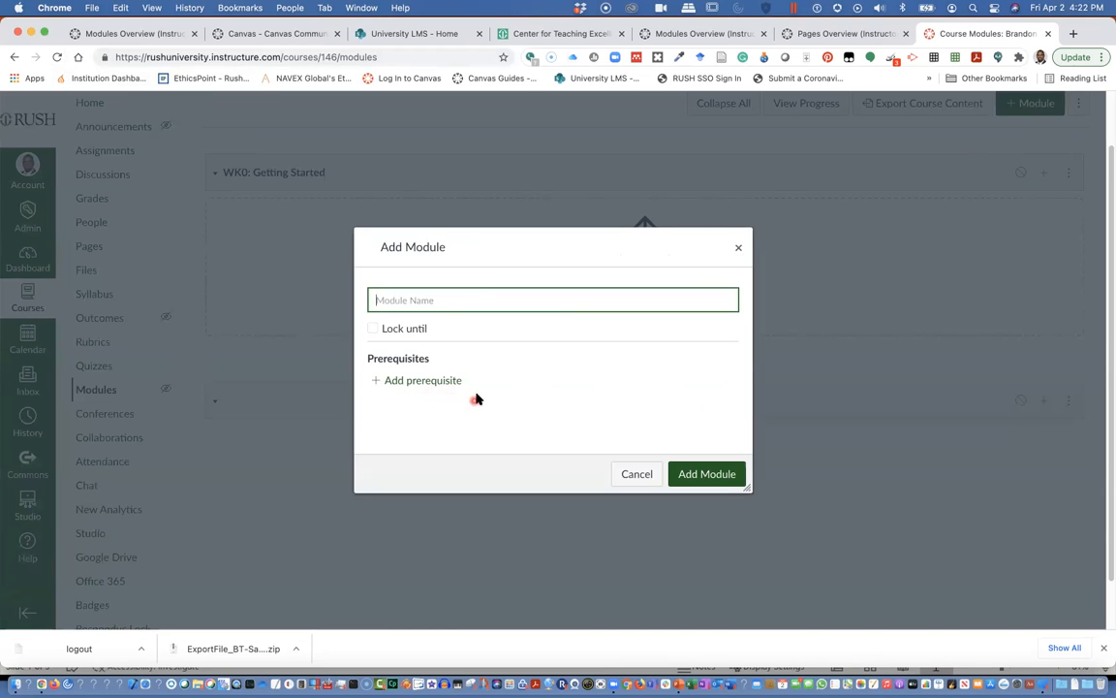
pyautogui.click(435, 299)
pyautogui.write('WK1: Introduction ...')
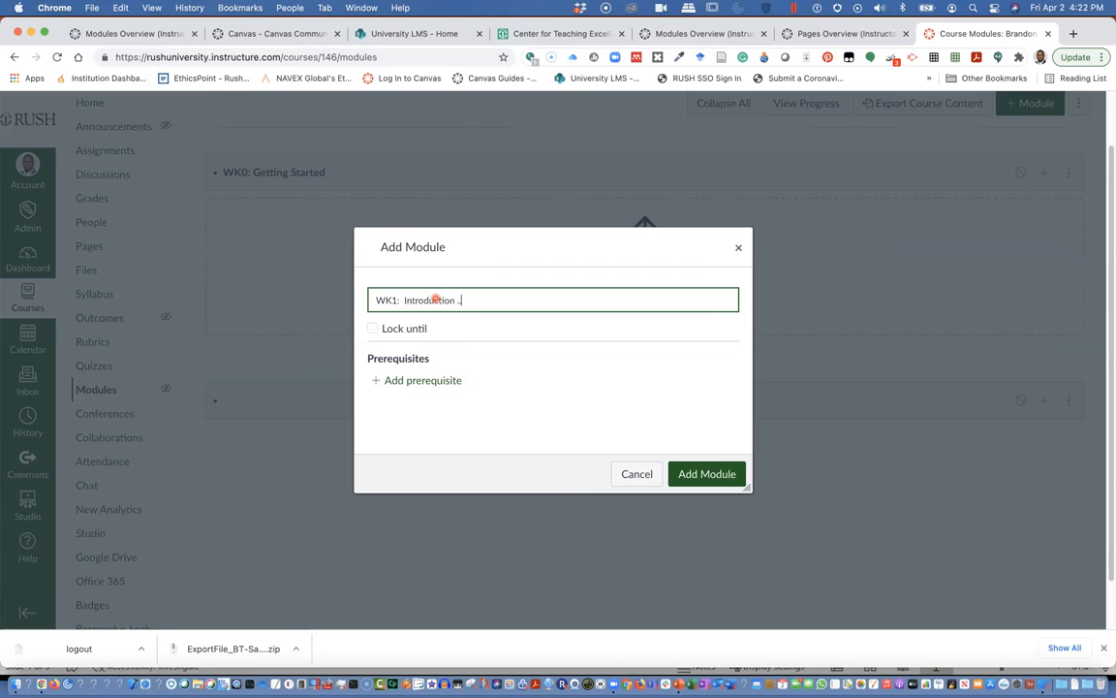
pyautogui.click(719, 478)
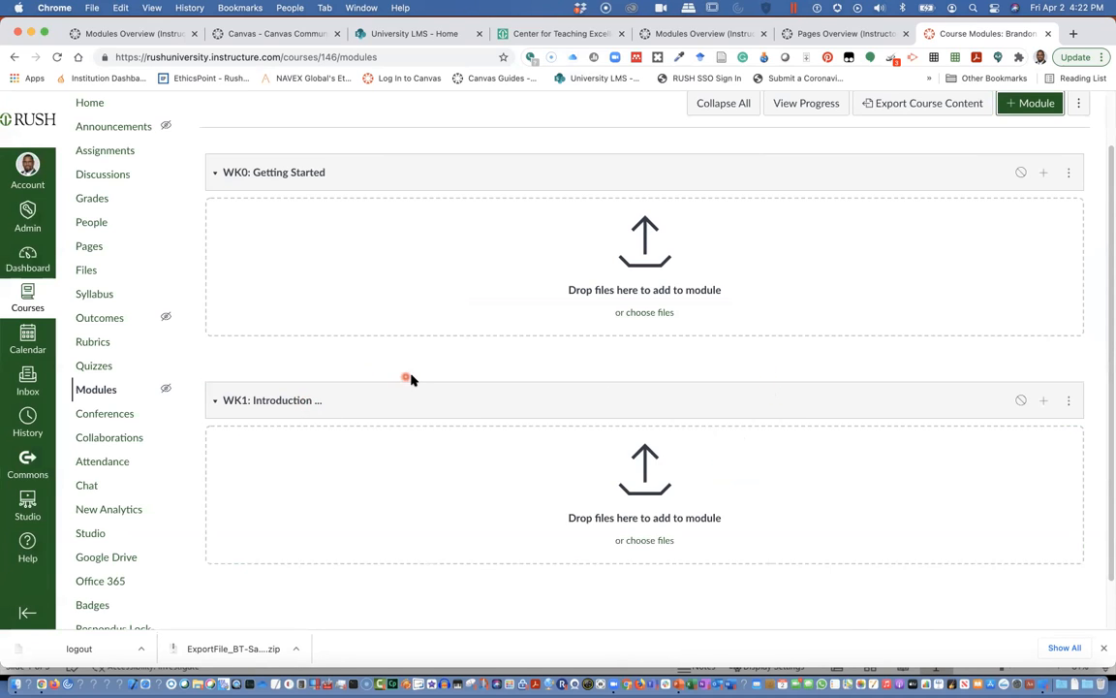
pyautogui.scroll(-1, 371, 356)
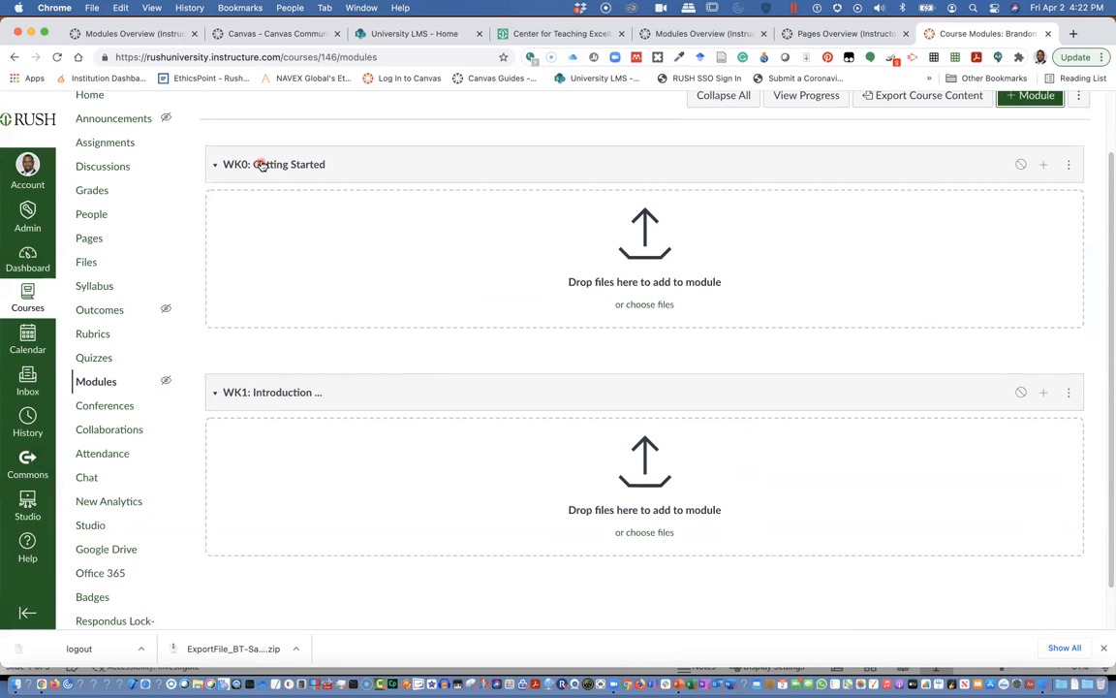
pyautogui.click(291, 167)
pyautogui.click(292, 168)
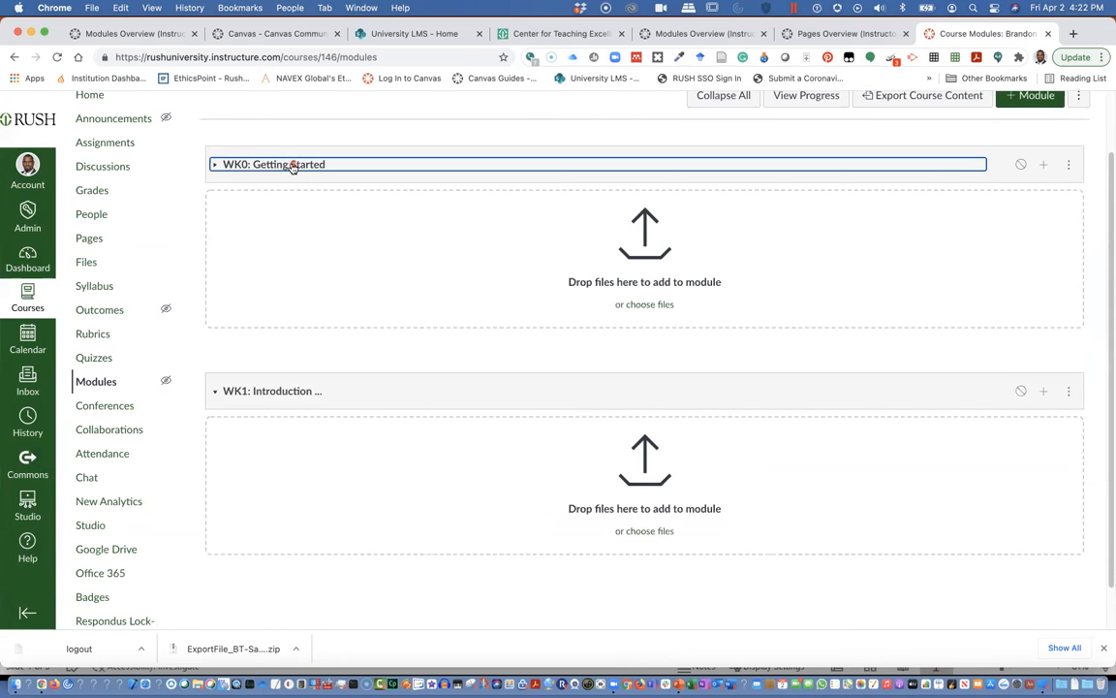
pyautogui.scroll(-1, 289, 393)
pyautogui.click(288, 391)
pyautogui.click(287, 390)
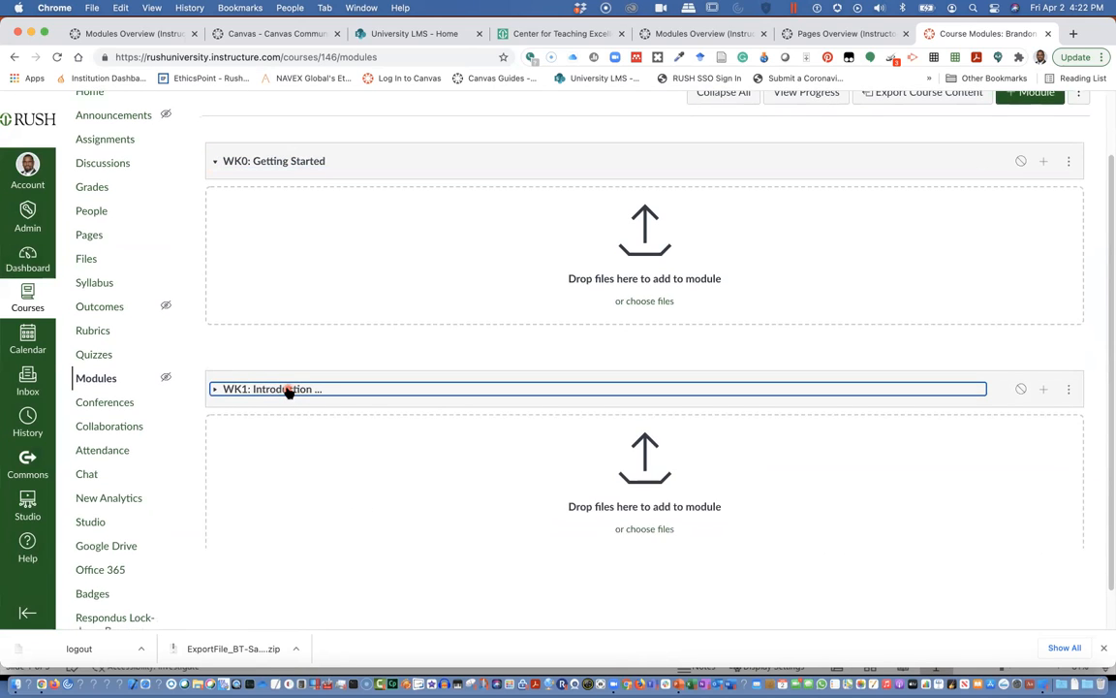
pyautogui.click(384, 394)
pyautogui.click(383, 394)
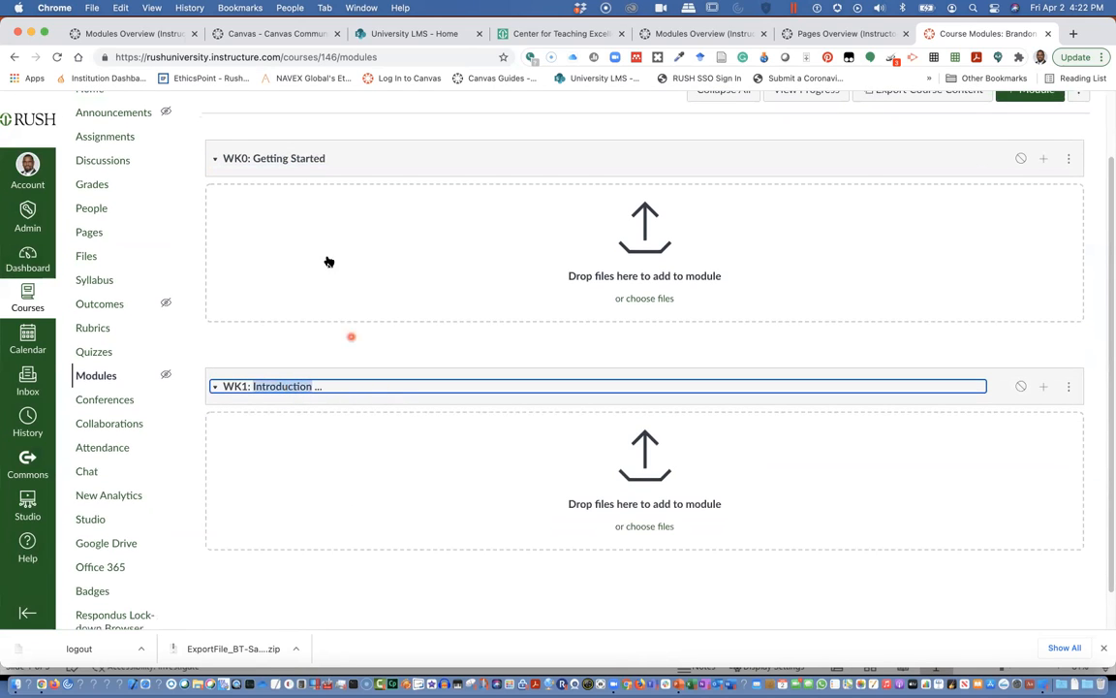
pyautogui.doubleClick(289, 158)
pyautogui.click(289, 158)
pyautogui.click(289, 158)
pyautogui.click(213, 159)
pyautogui.click(213, 159)
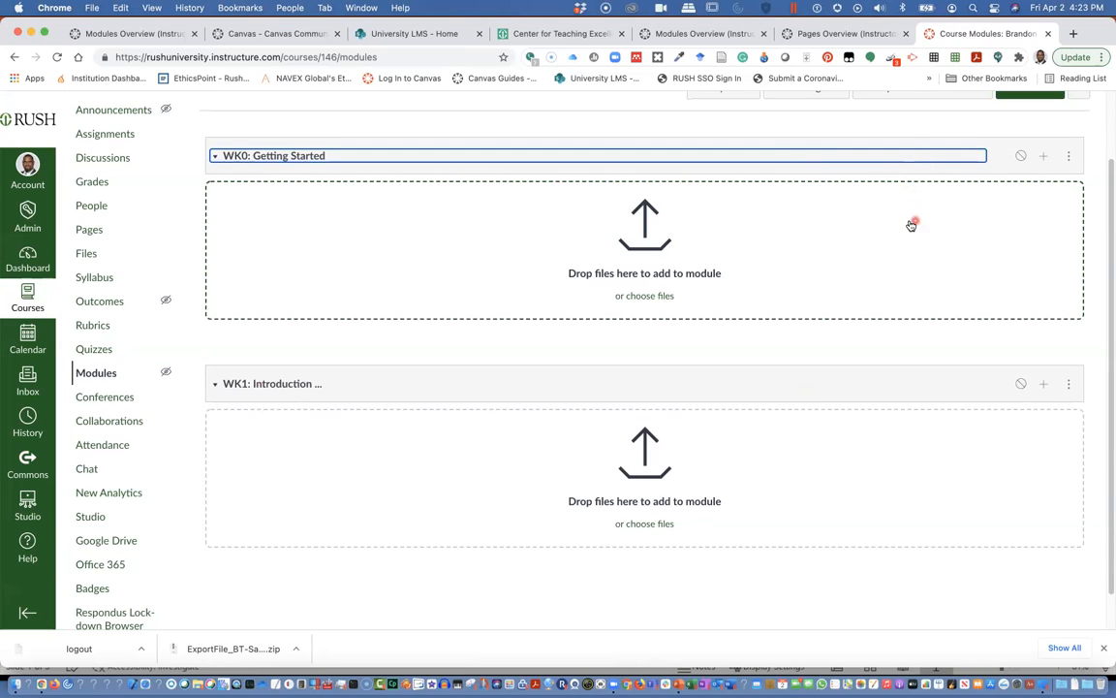
pyautogui.click(1021, 157)
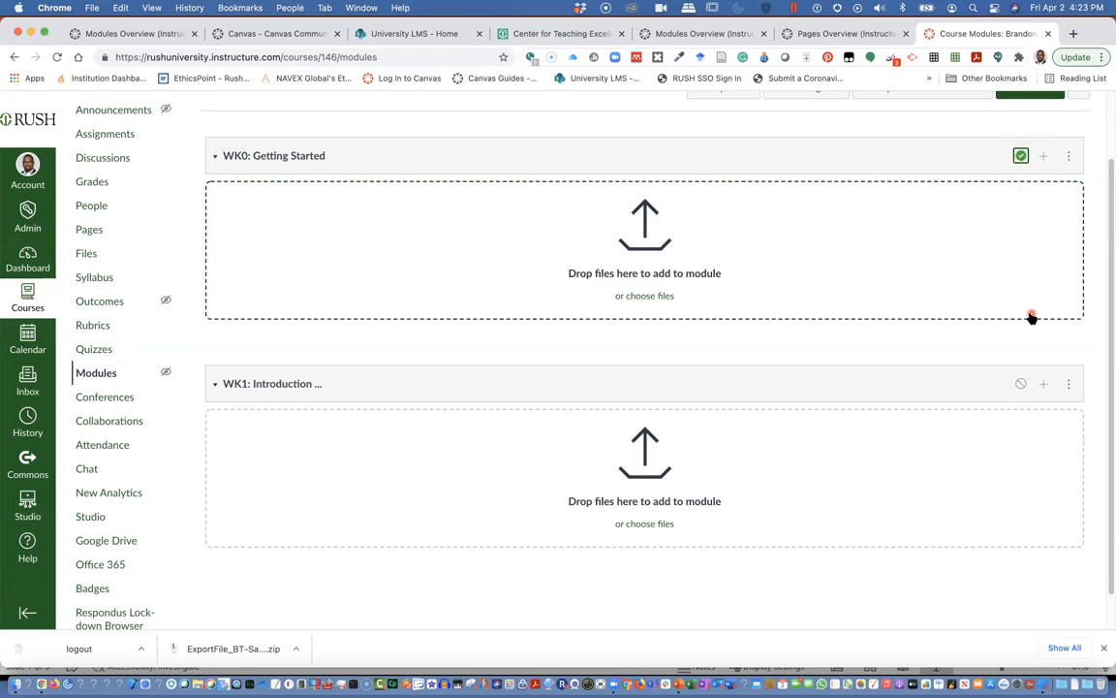
pyautogui.click(1023, 160)
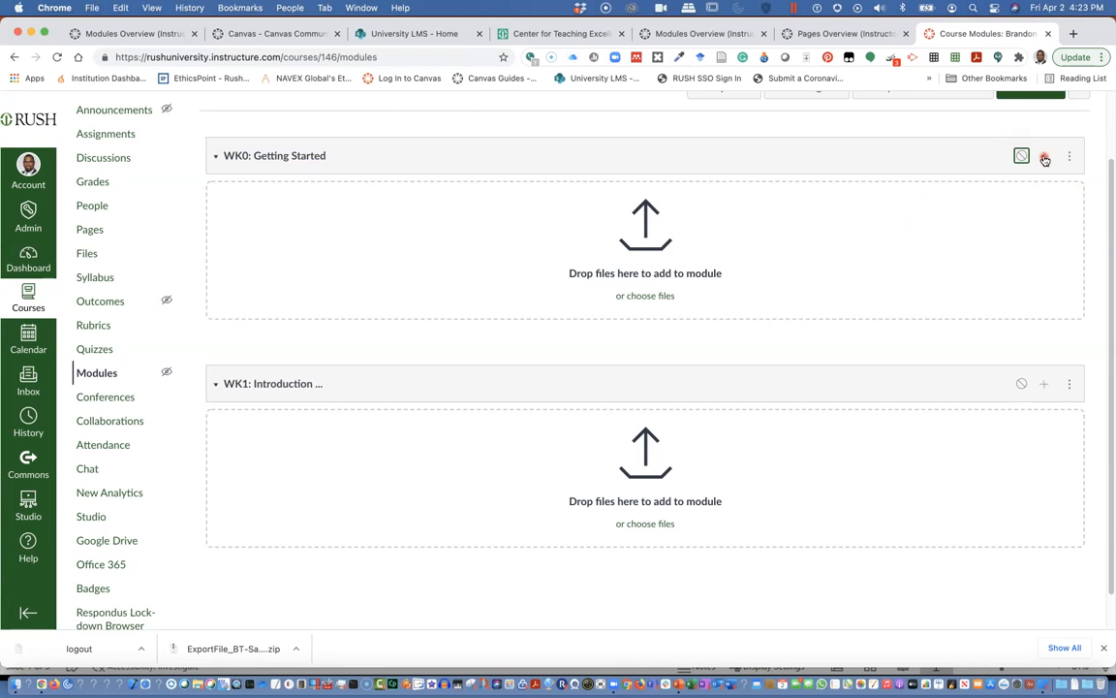
pyautogui.click(1043, 156)
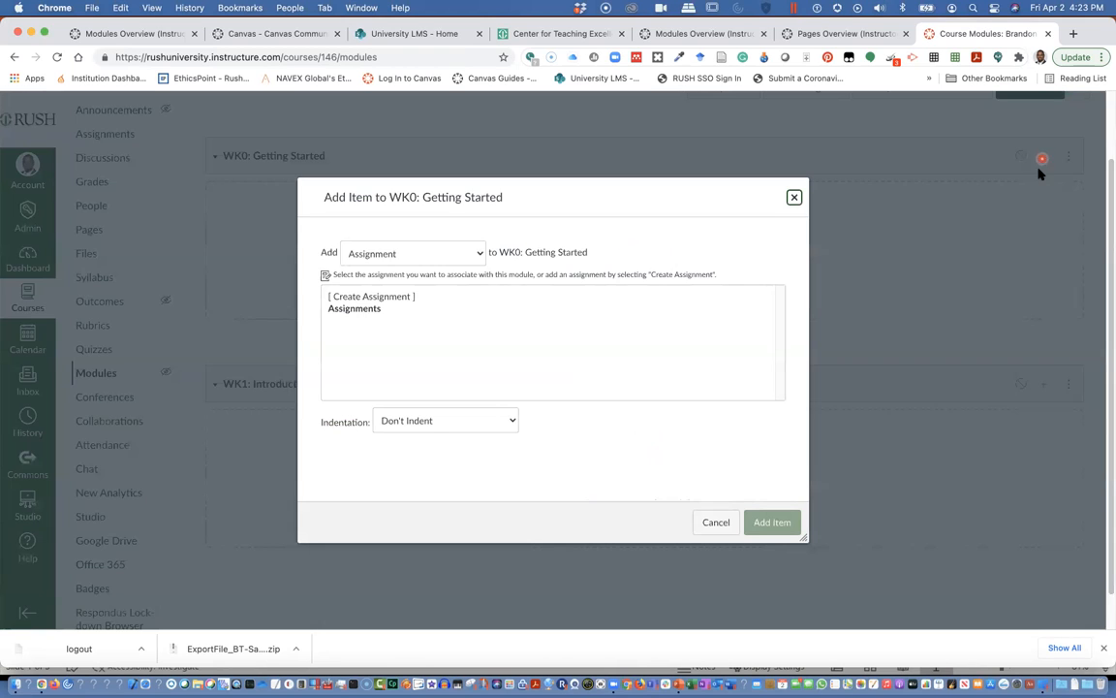
# Add an unindented 'WK0 Agenda' text header to the WK0: Getting Started module.
pyautogui.click(478, 249)
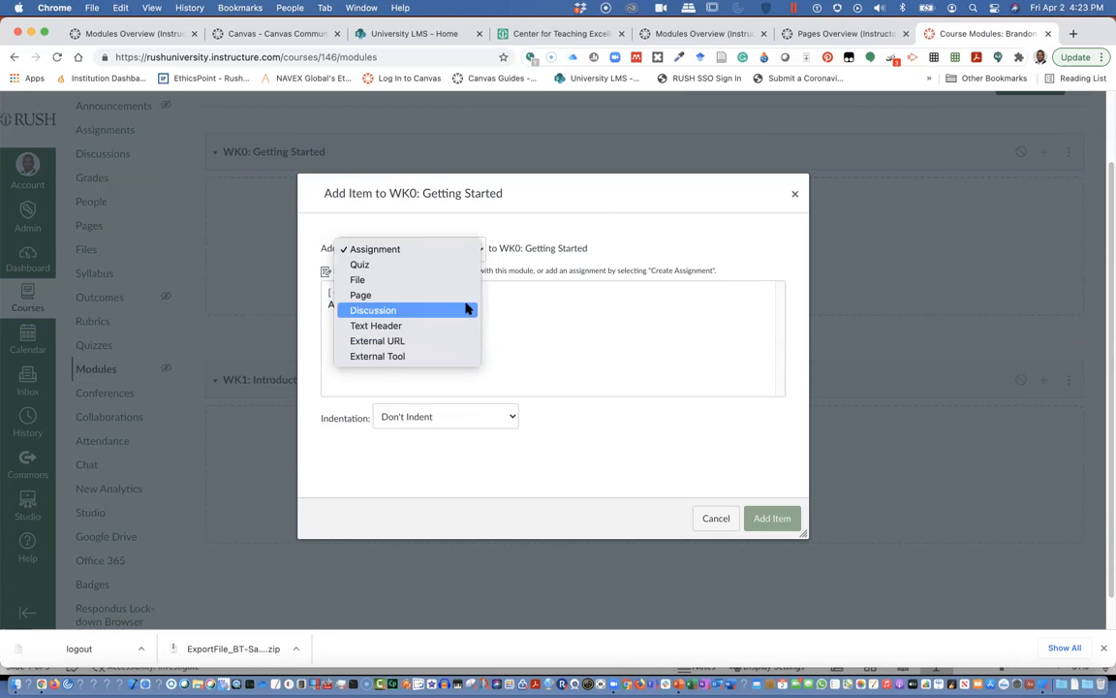
pyautogui.click(465, 221)
pyautogui.click(480, 250)
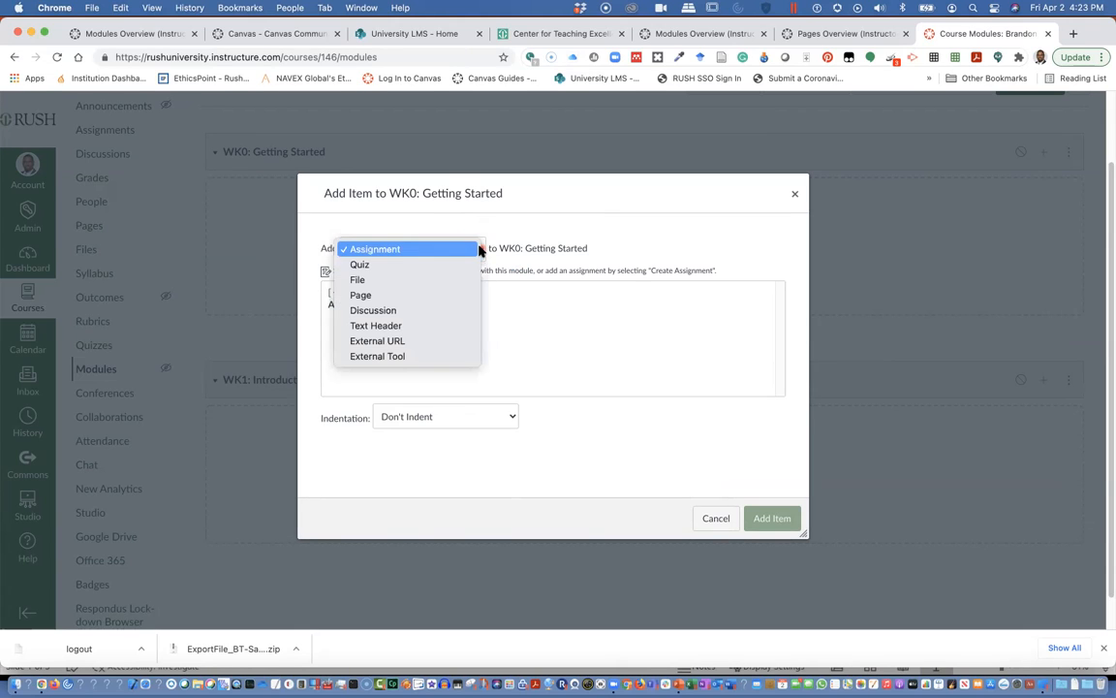
pyautogui.click(430, 326)
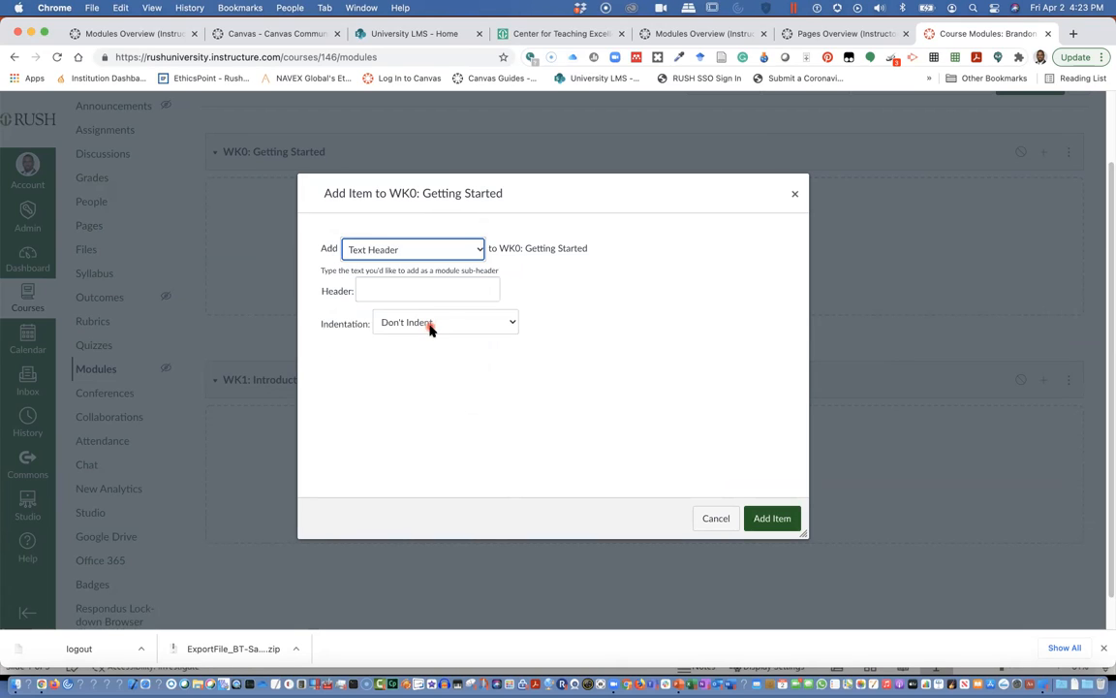
pyautogui.click(407, 288)
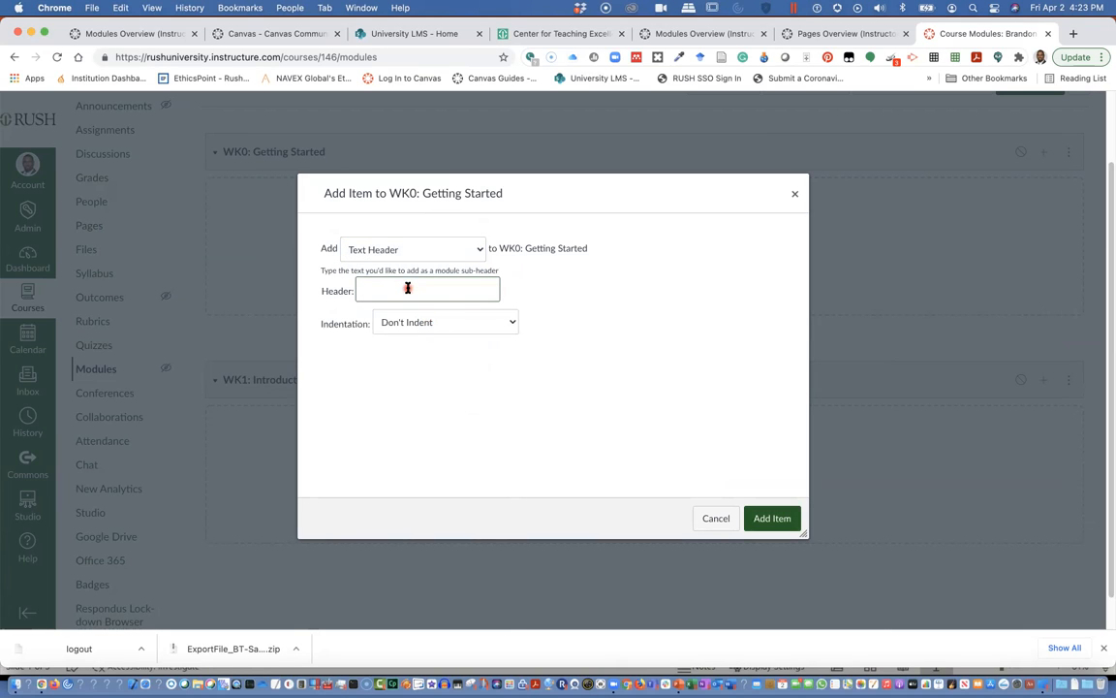
pyautogui.write('W')
pyautogui.click(475, 320)
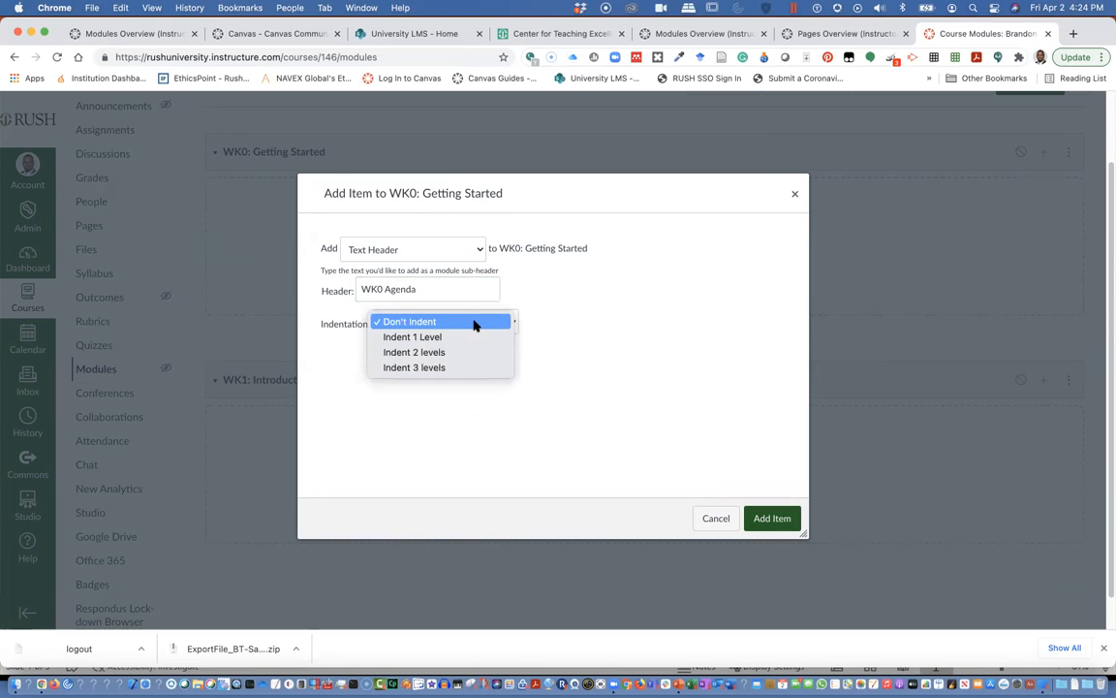
pyautogui.click(474, 322)
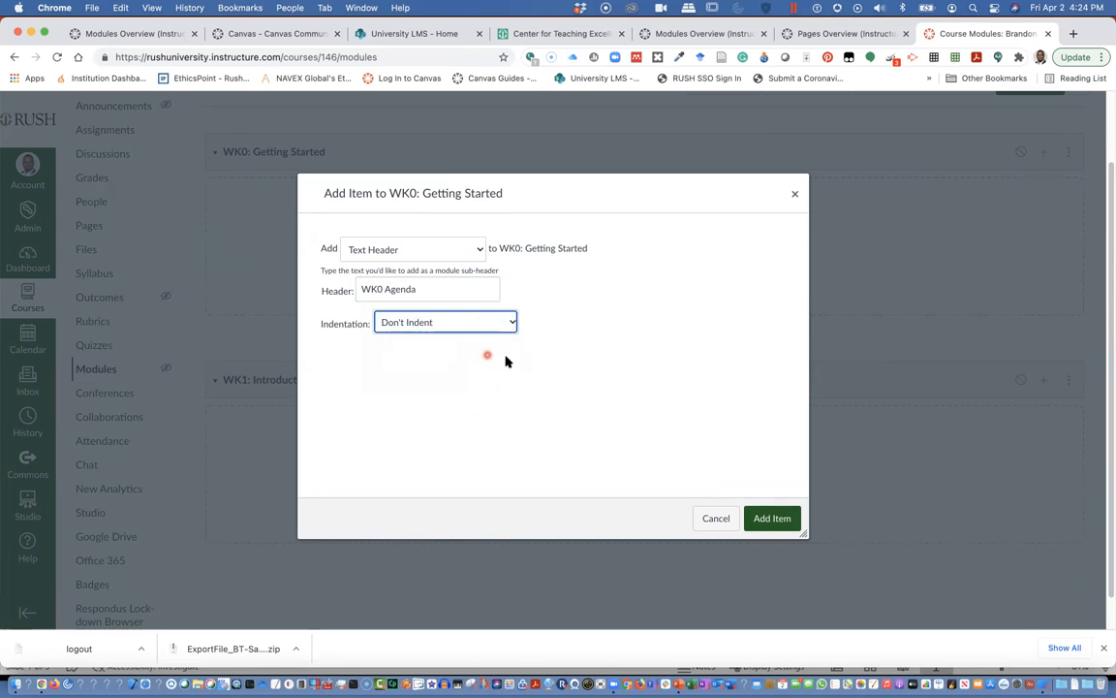
pyautogui.click(767, 523)
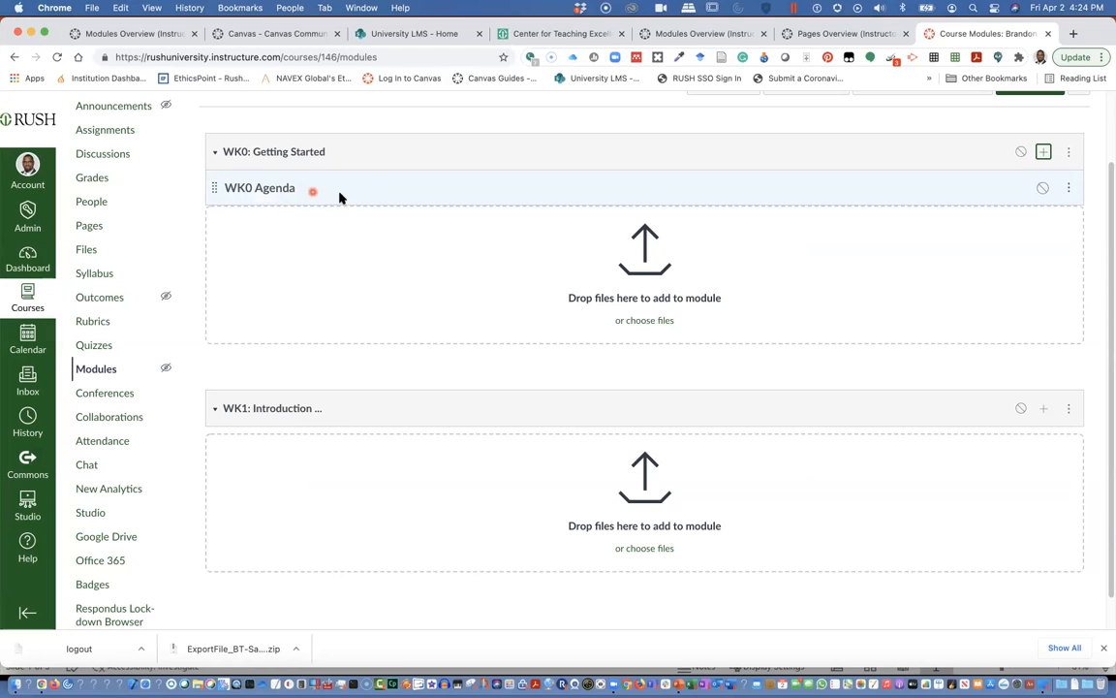
pyautogui.click(1043, 153)
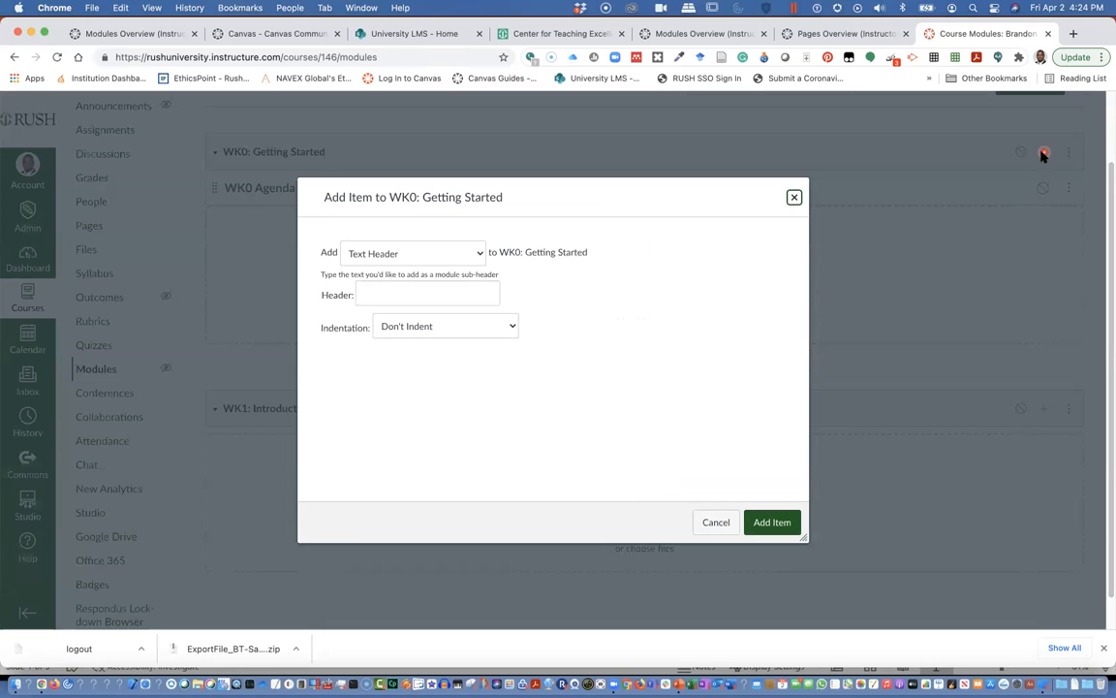
# Upload Rush_Graph_Table_Templates.pptx from Downloads into WK0, indented one level under the agenda.
pyautogui.click(480, 253)
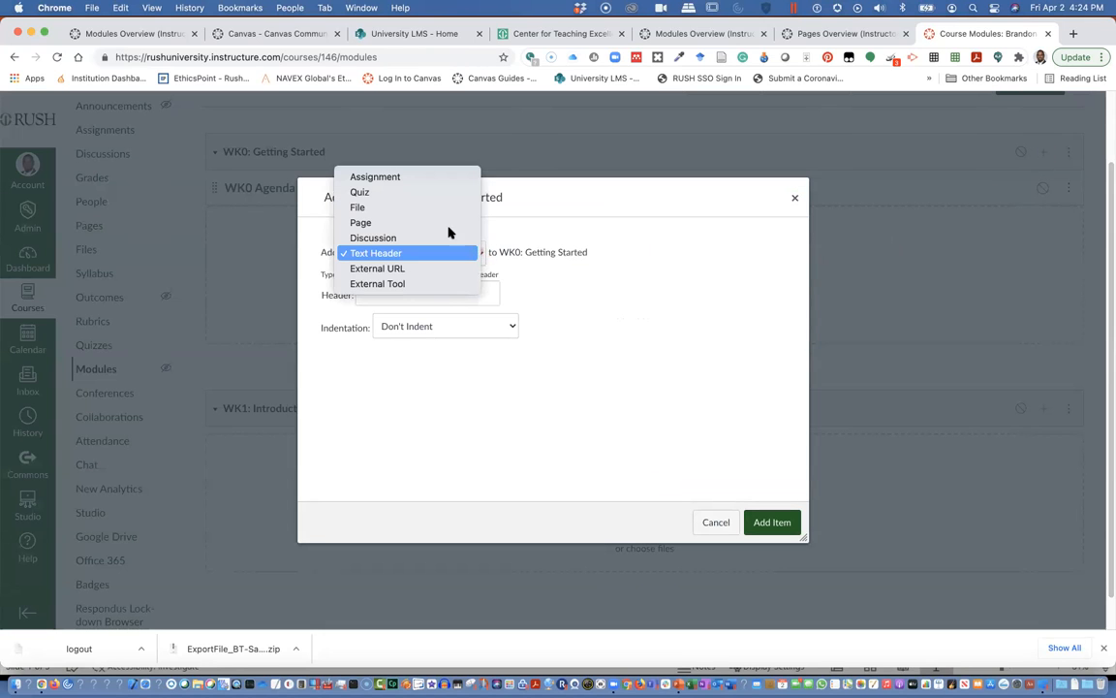
pyautogui.click(395, 210)
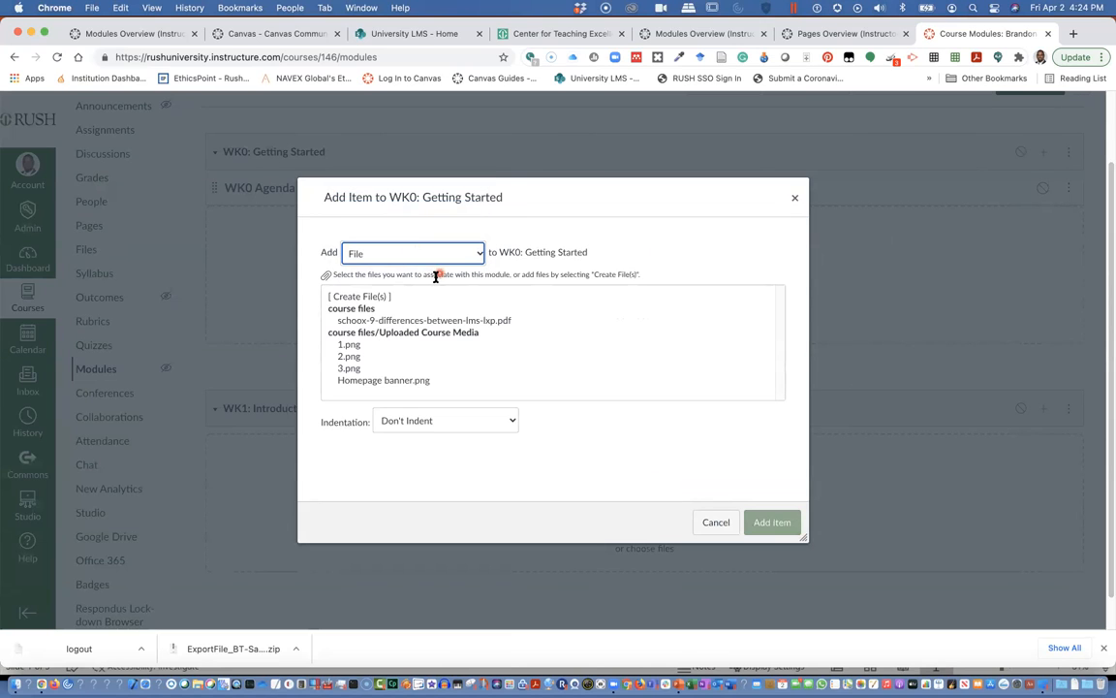
pyautogui.click(355, 298)
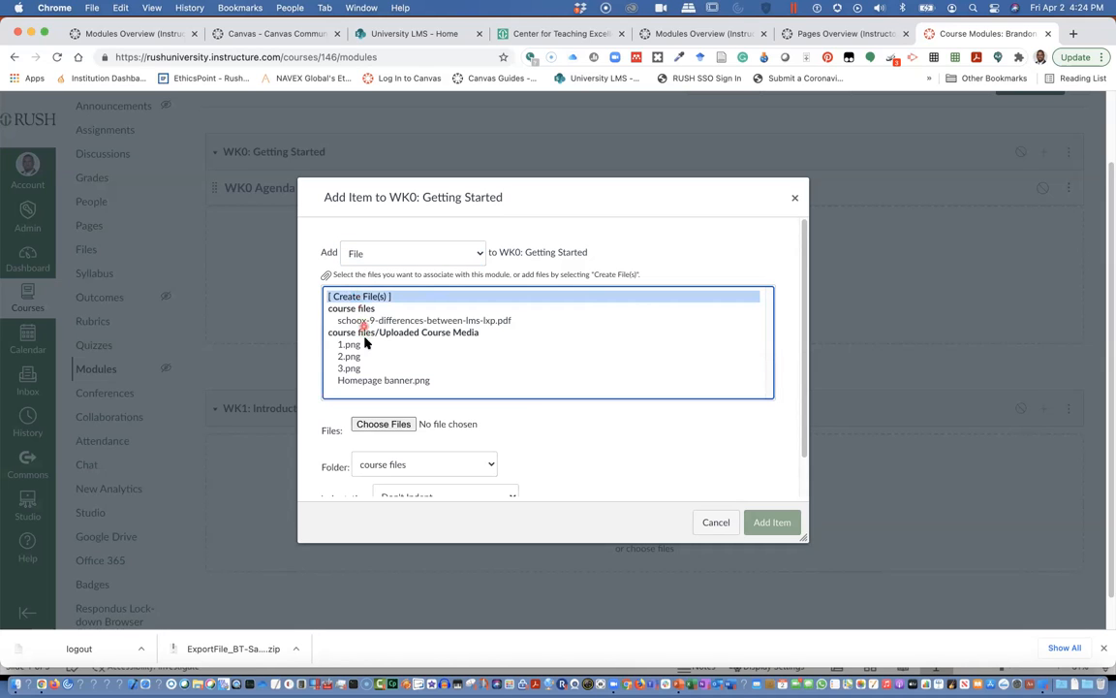
pyautogui.click(386, 426)
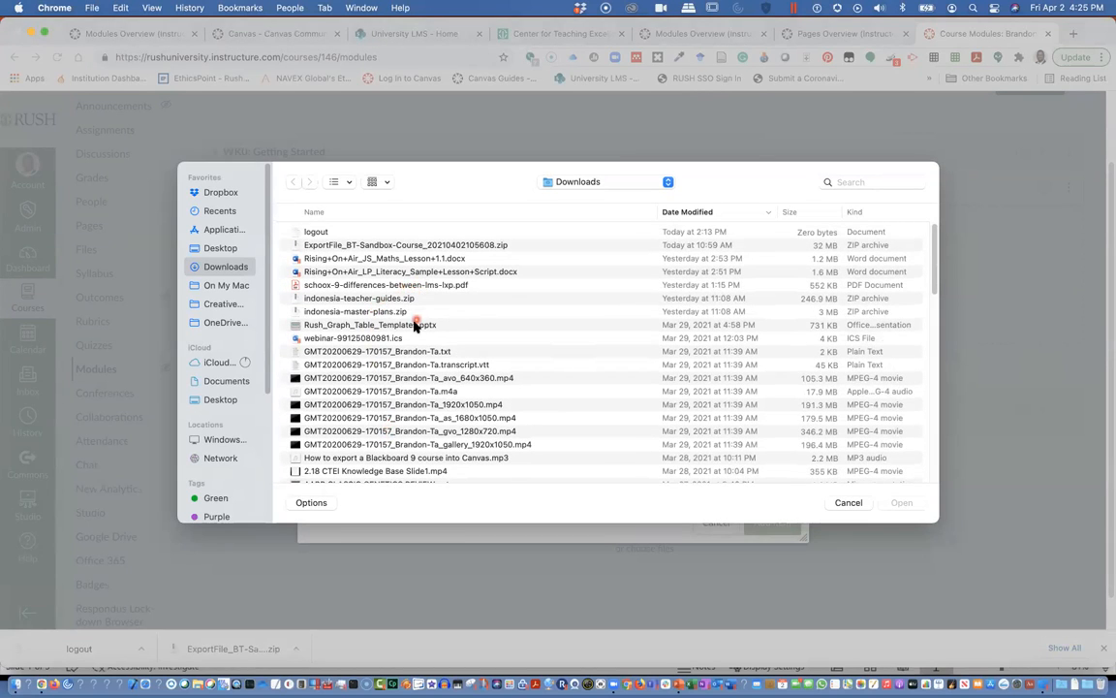
pyautogui.click(347, 328)
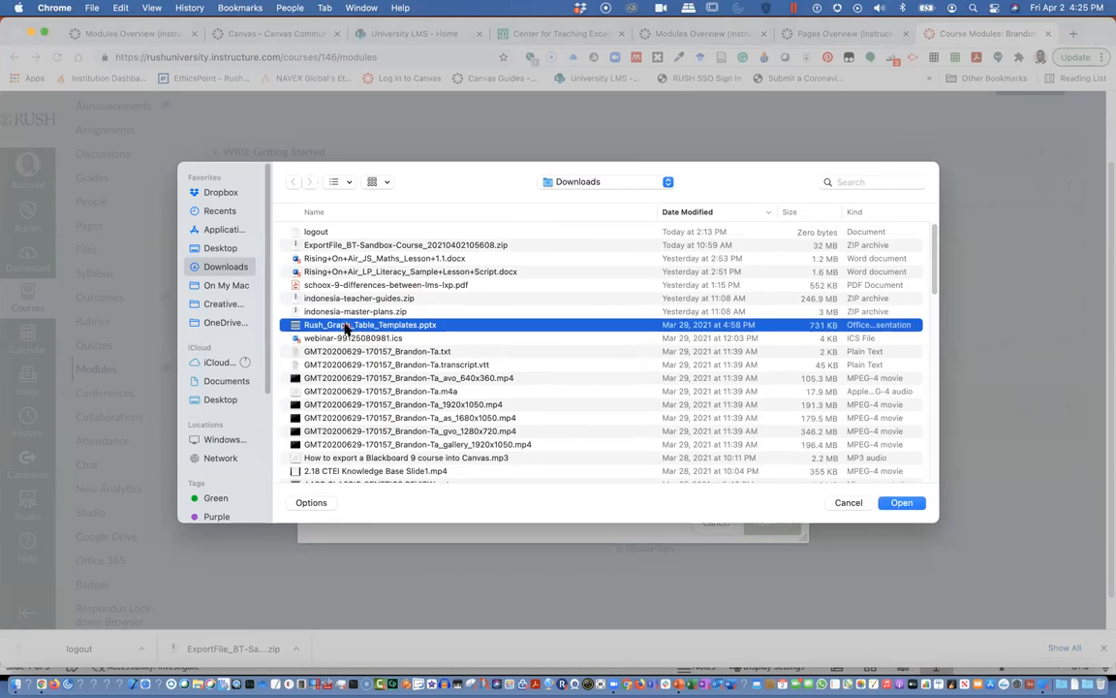
pyautogui.doubleClick(346, 327)
pyautogui.scroll(-1, 453, 340)
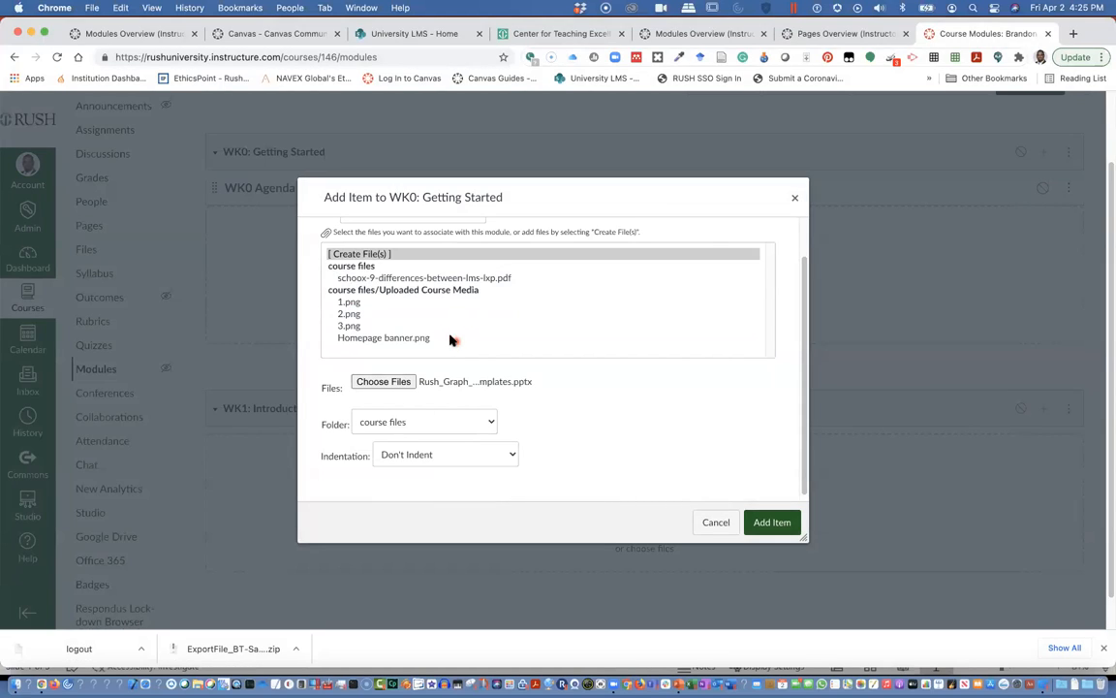
pyautogui.click(454, 457)
pyautogui.click(433, 471)
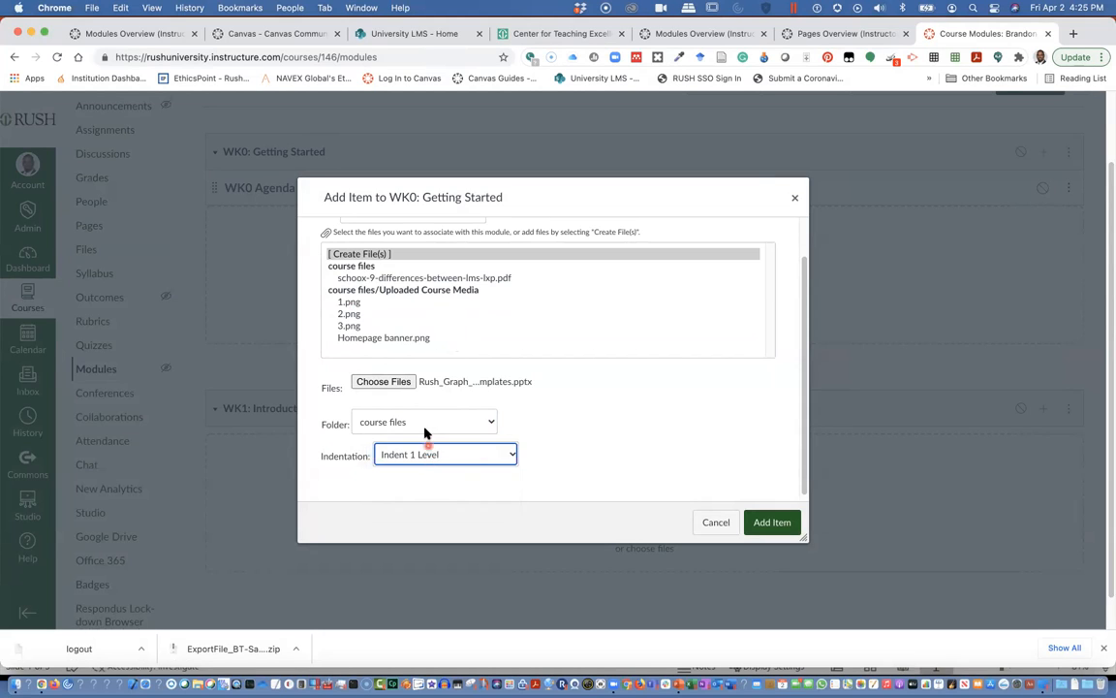
pyautogui.click(423, 425)
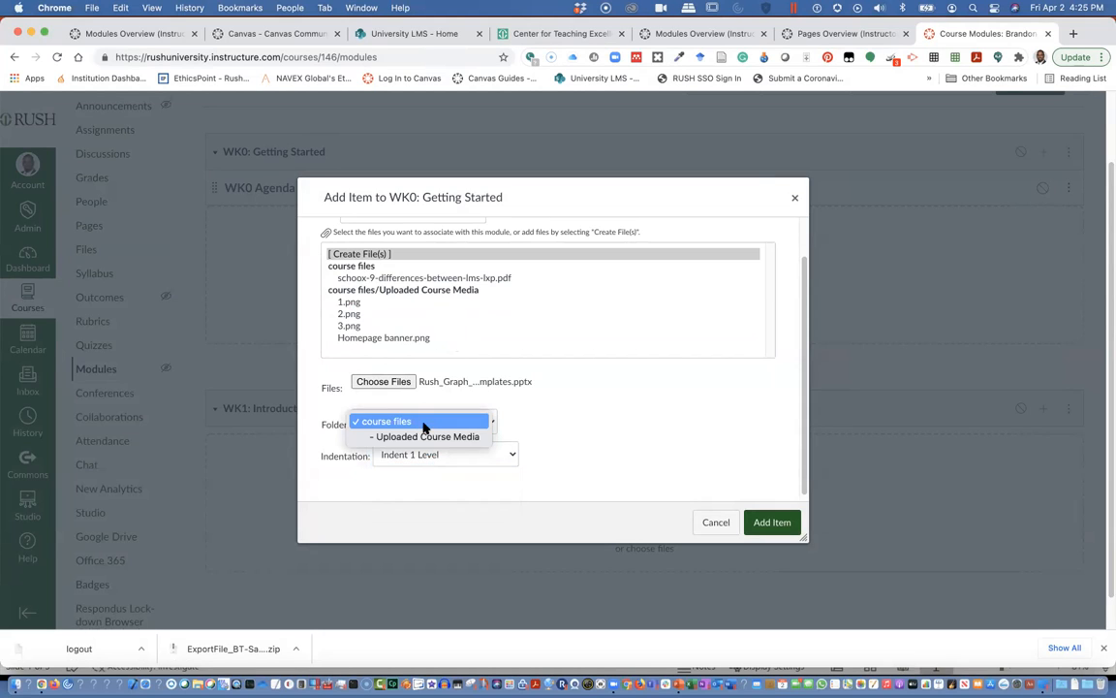
pyautogui.click(535, 414)
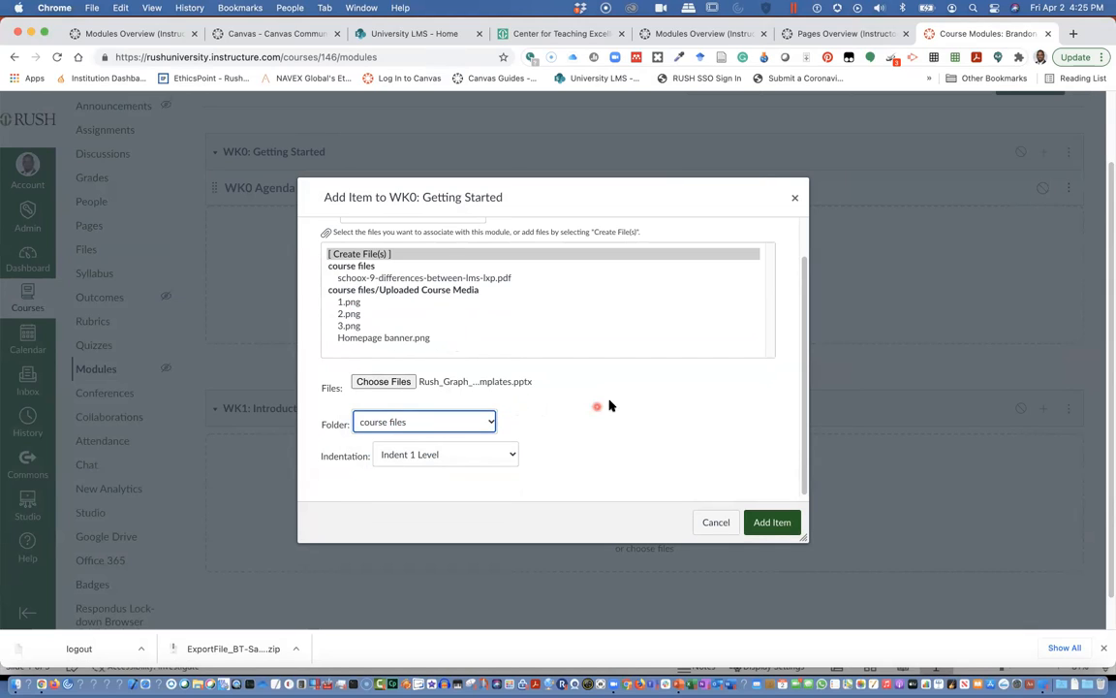
pyautogui.click(765, 525)
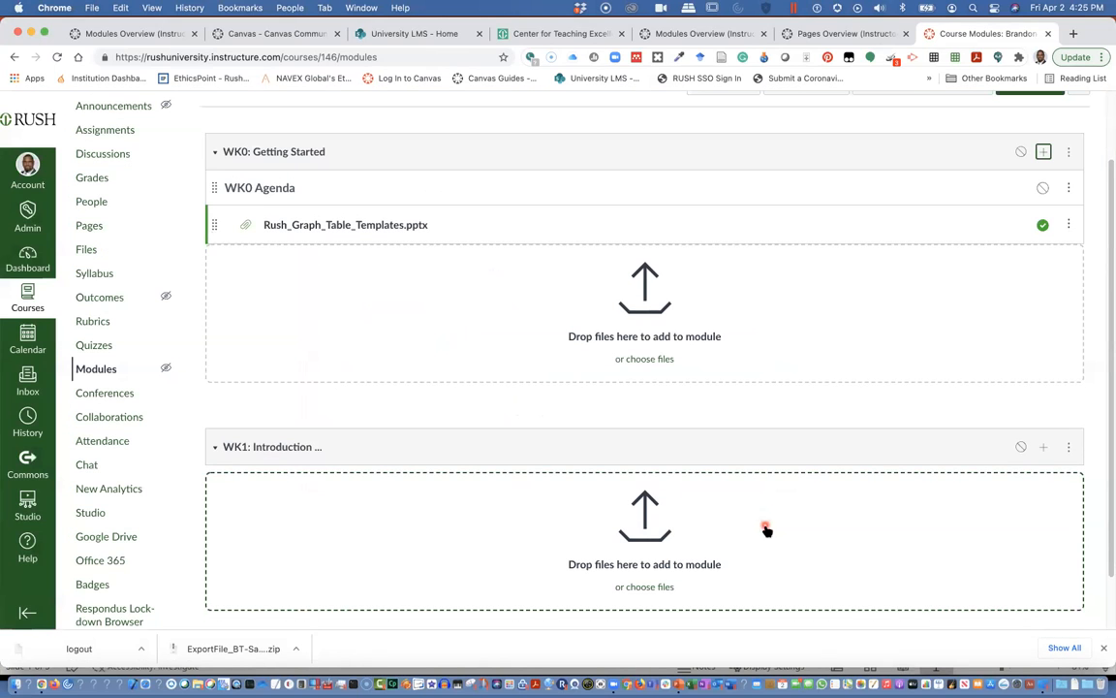
pyautogui.click(363, 228)
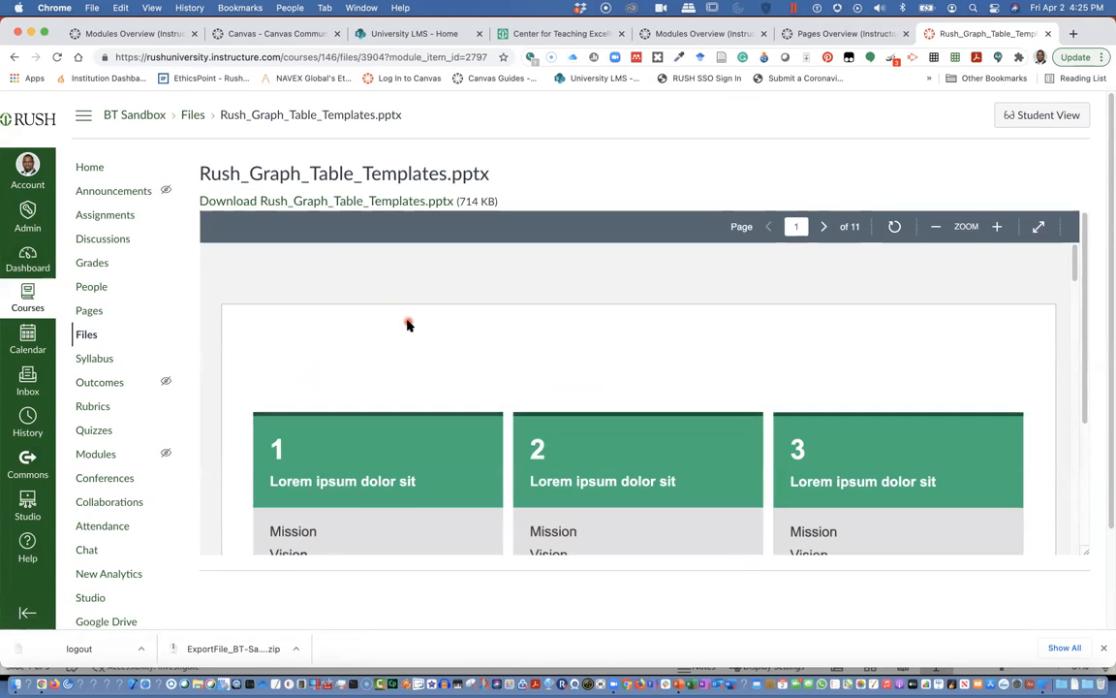
pyautogui.scroll(-2, 406, 321)
pyautogui.scroll(-10, 406, 323)
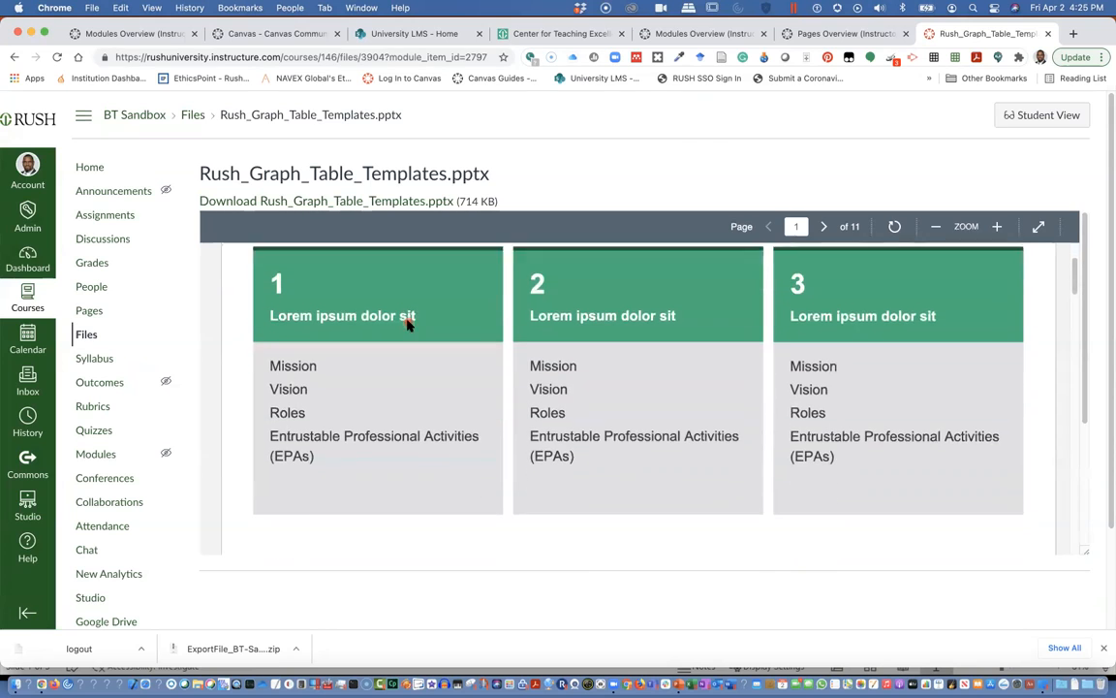
pyautogui.scroll(-10, 408, 325)
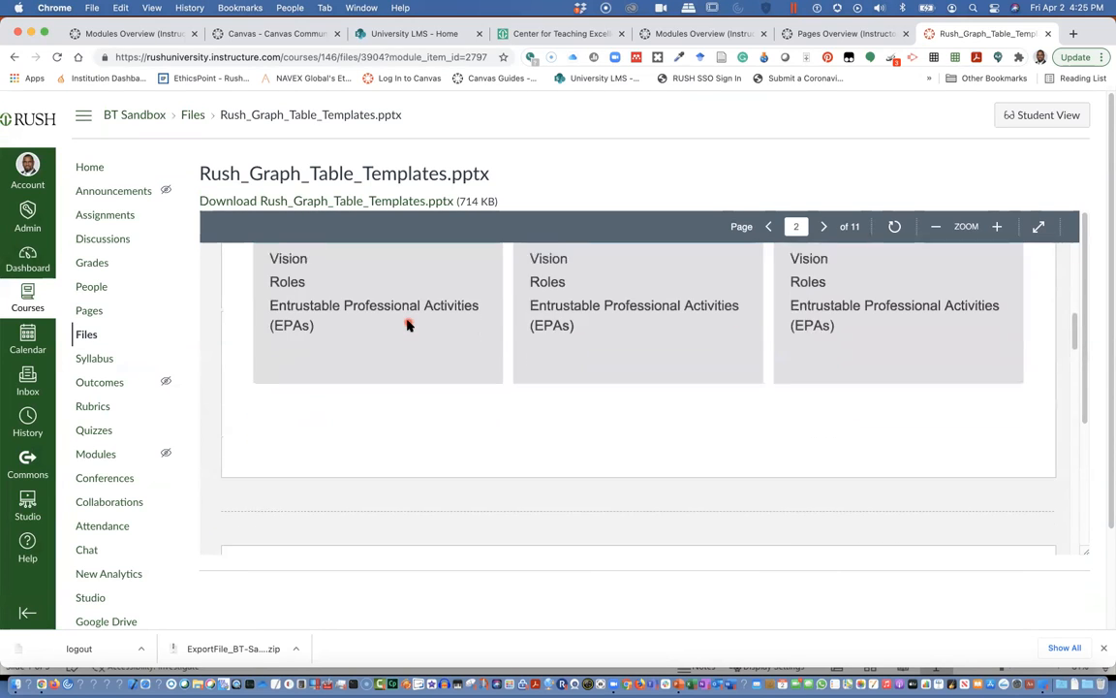
pyautogui.scroll(-10, 408, 325)
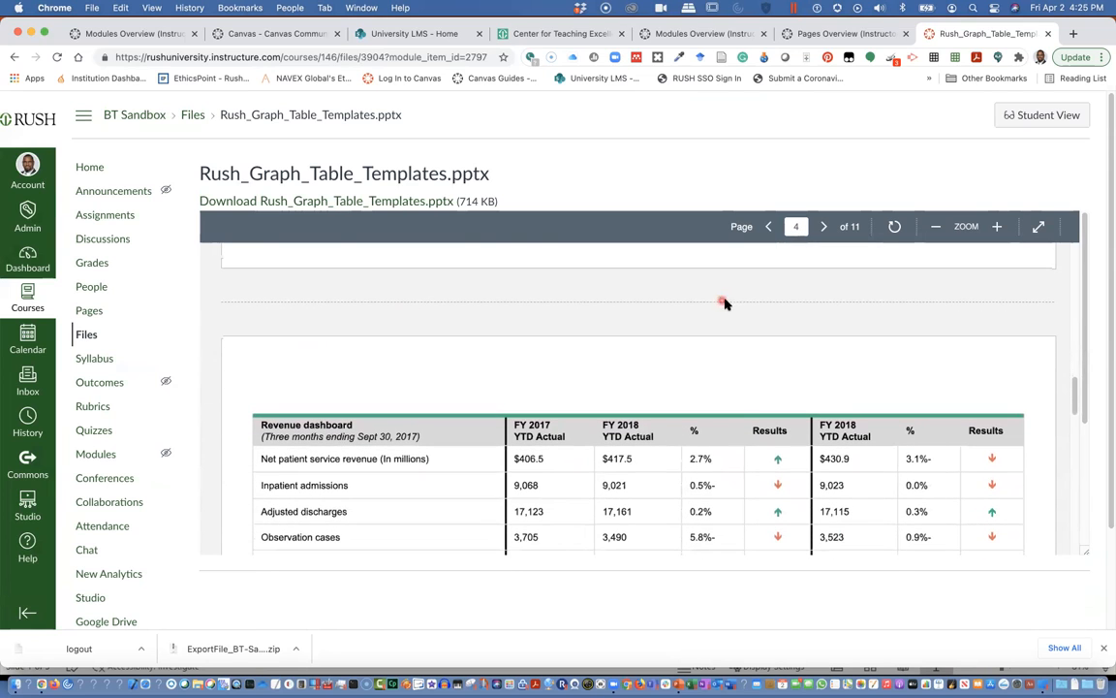
pyautogui.scroll(-1, 819, 309)
pyautogui.scroll(-5, 819, 309)
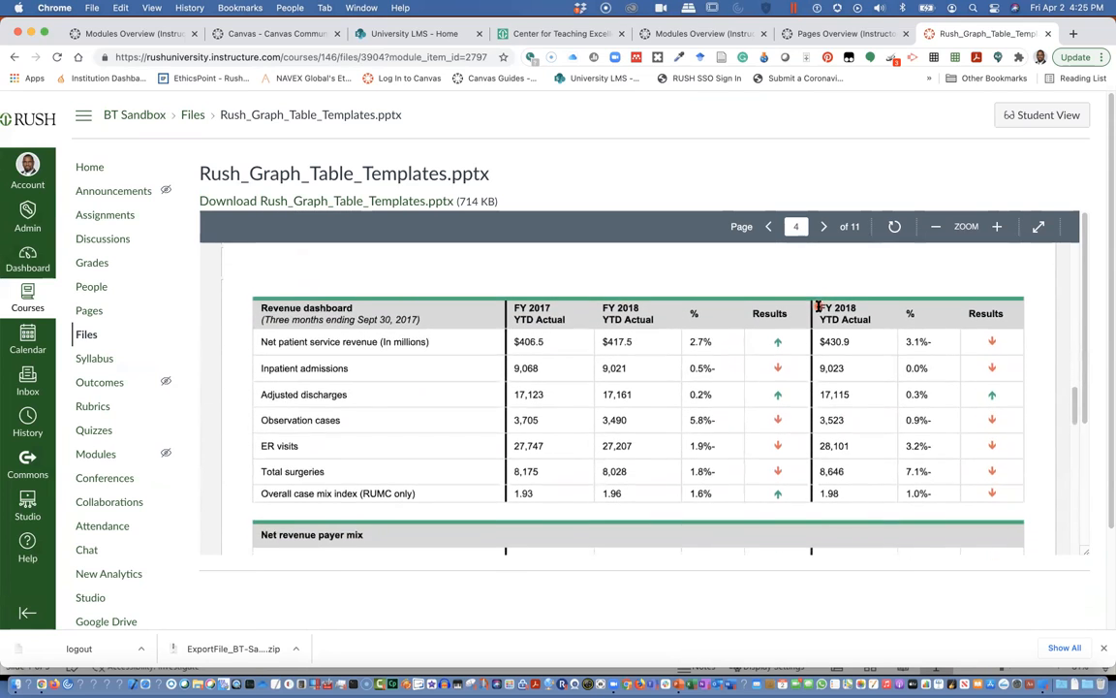
pyautogui.scroll(15, 818, 309)
pyautogui.scroll(10, 816, 306)
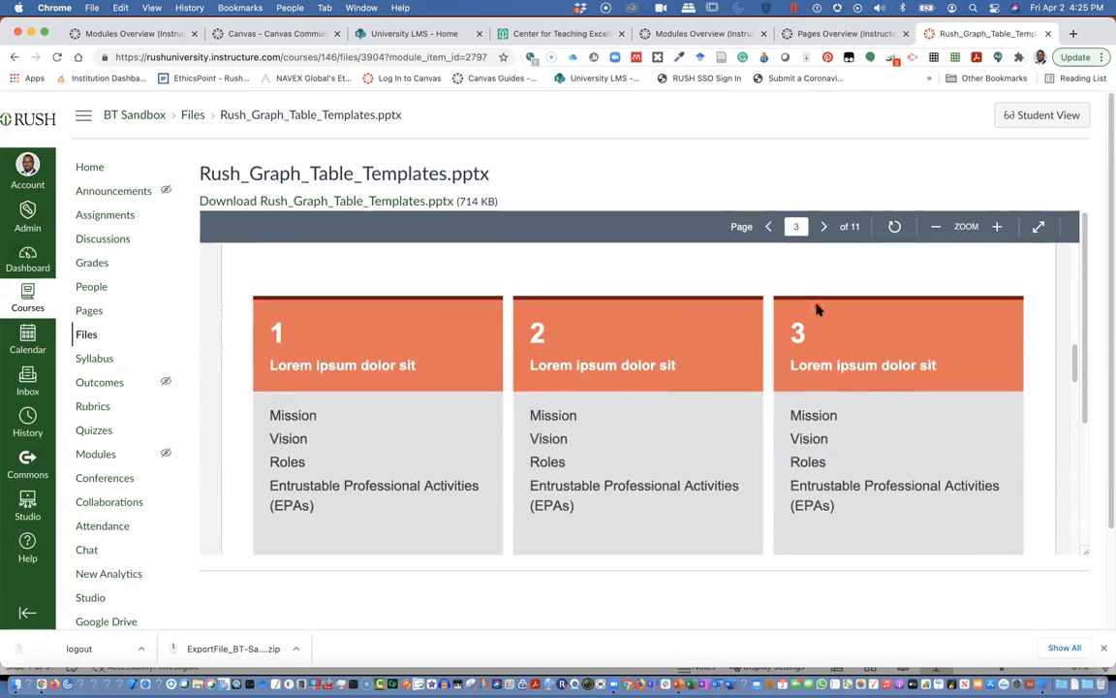
pyautogui.scroll(10, 817, 306)
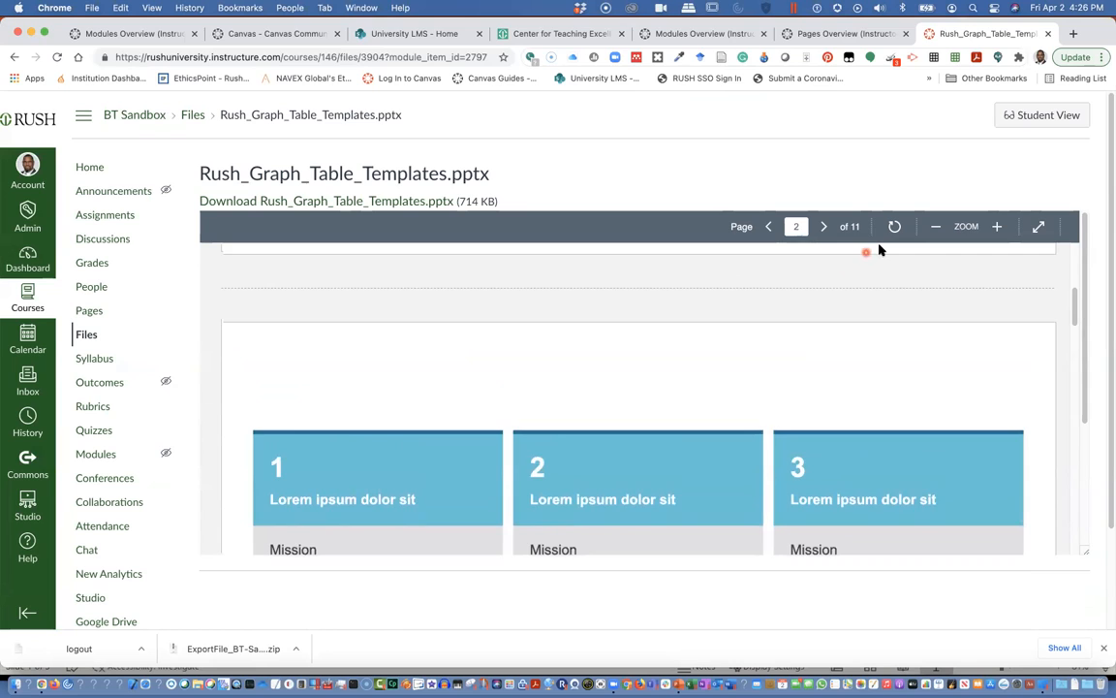
pyautogui.scroll(-10, 885, 250)
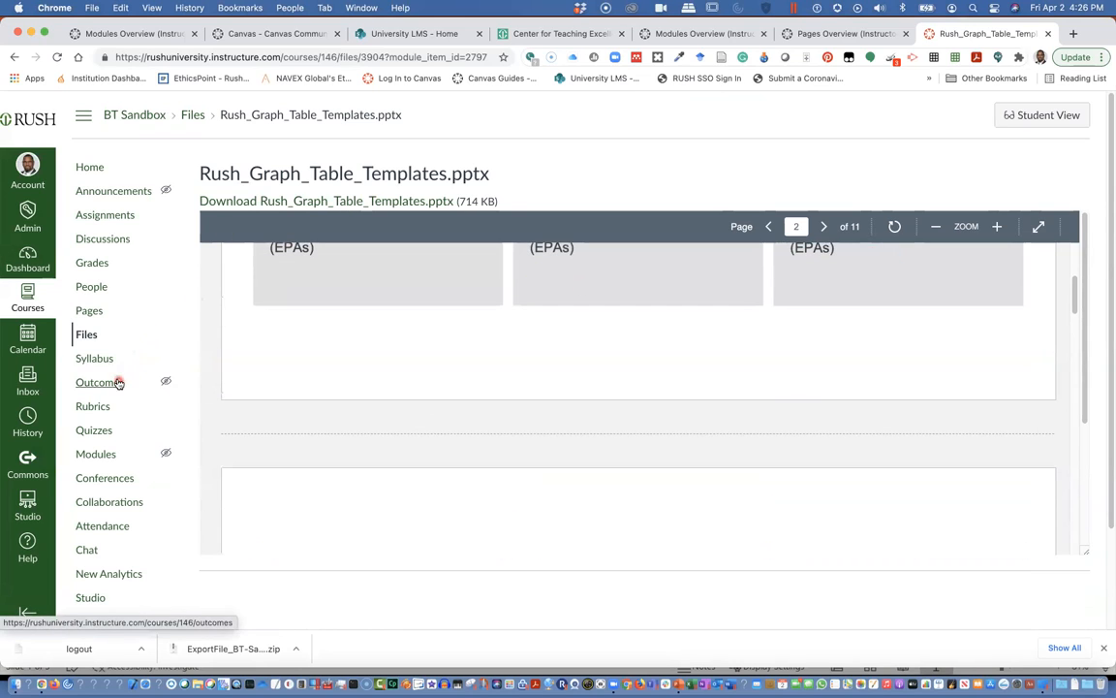
pyautogui.click(108, 458)
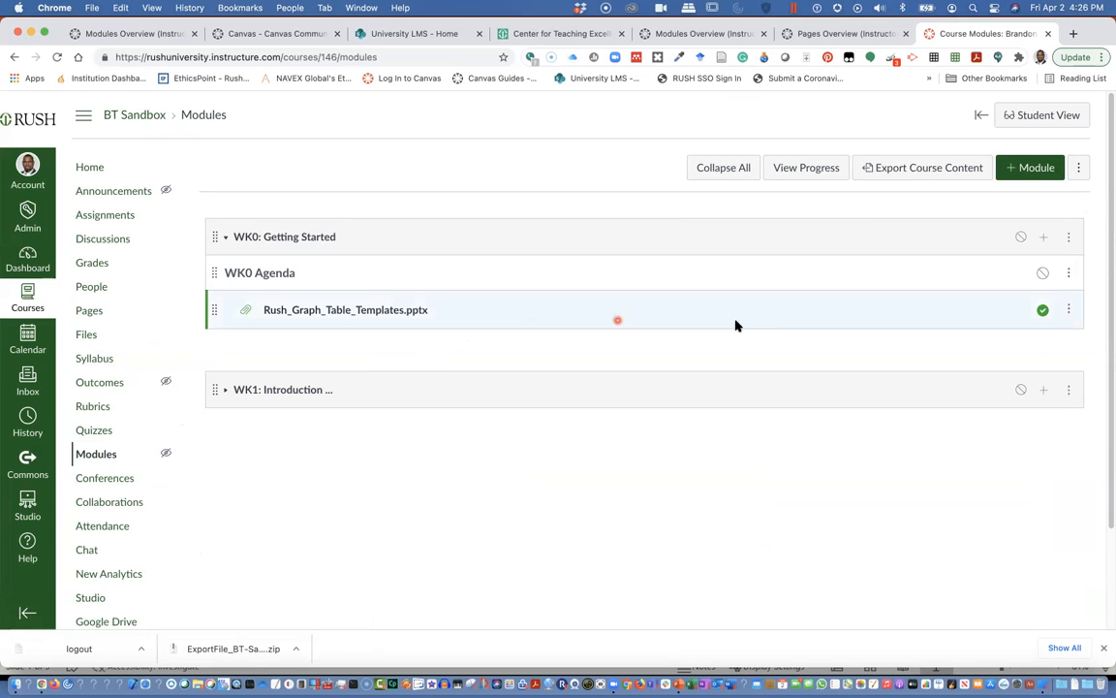
# Start a new page item for WK0: Getting Started and enter its name.
pyautogui.click(1048, 237)
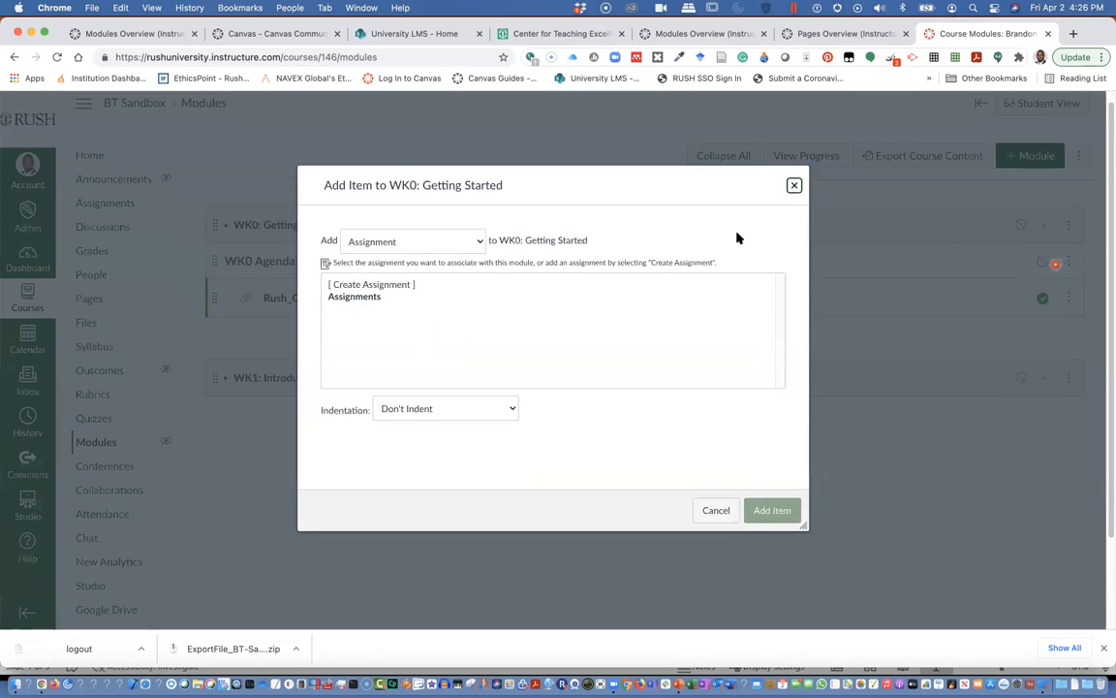
pyautogui.click(477, 241)
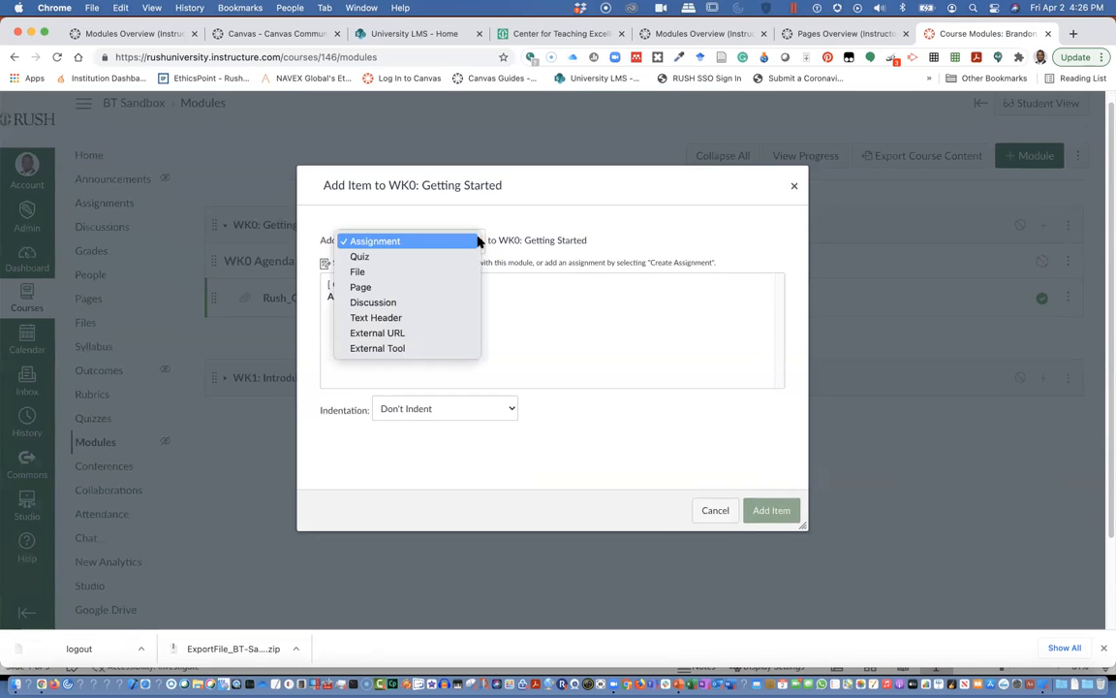
pyautogui.click(445, 287)
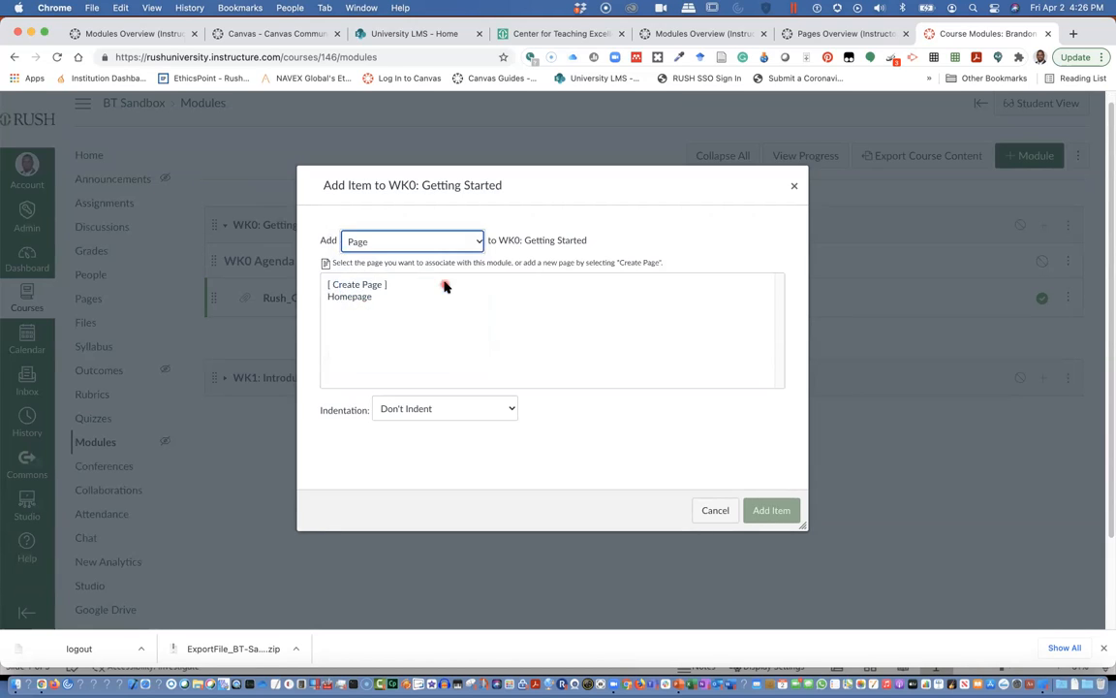
pyautogui.click(362, 284)
pyautogui.click(409, 411)
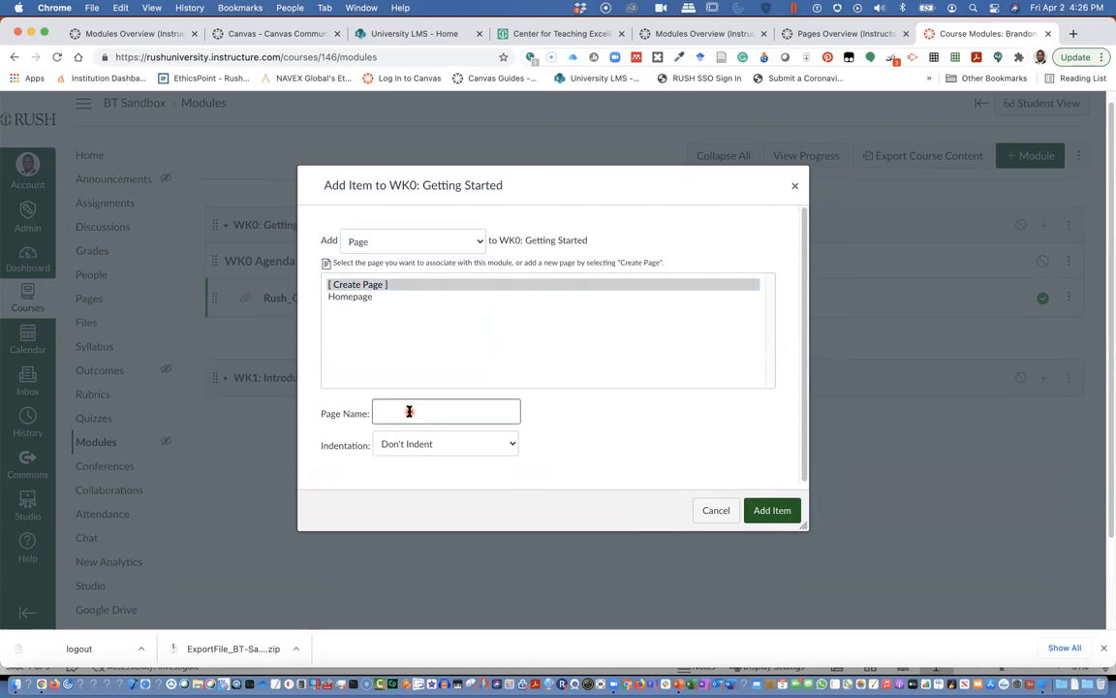
pyautogui.write('Notes:')
# Correct the page name to 'Notes', indent it one level and add it to WK0.
pyautogui.click(774, 513)
pyautogui.click(437, 415)
pyautogui.press('BackSpace')
pyautogui.write('s')
pyautogui.click(483, 450)
pyautogui.click(411, 459)
pyautogui.click(407, 253)
# Add a new discussion named 'Intros....' to WK0: Getting Started and open it to check.
pyautogui.click(396, 269)
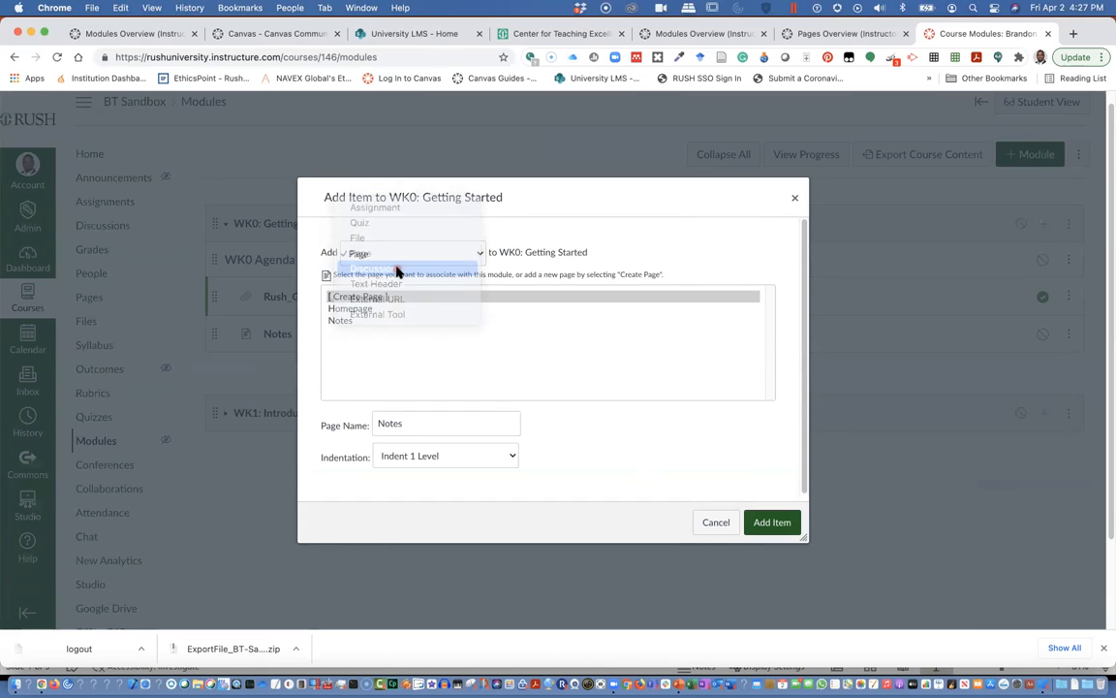
pyautogui.click(371, 299)
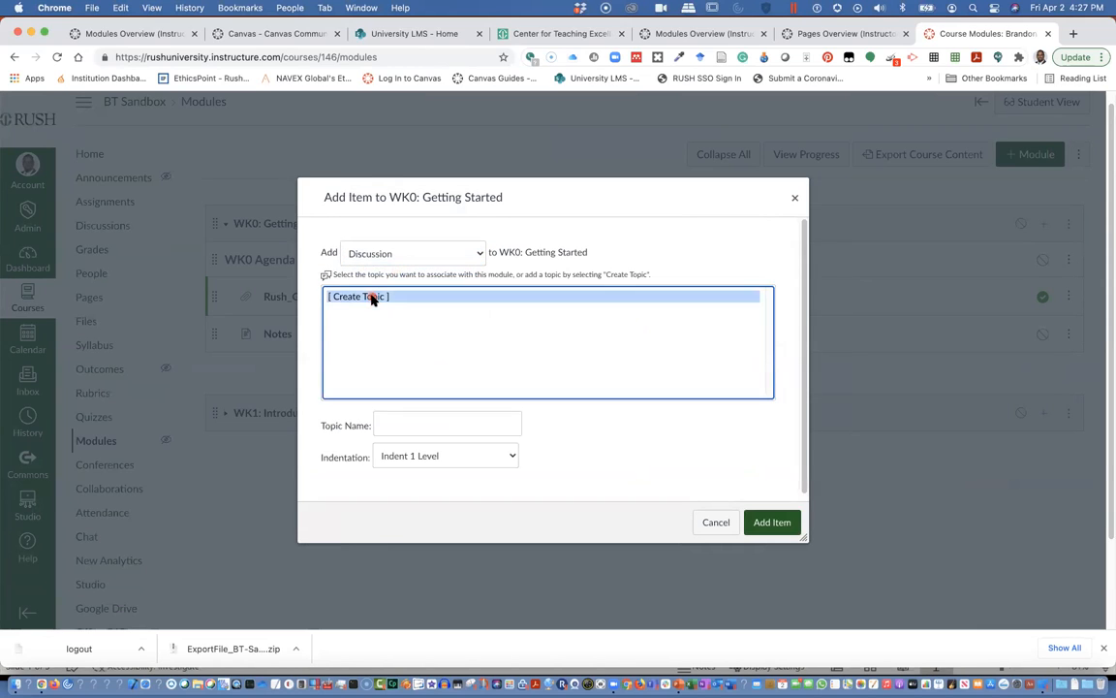
pyautogui.click(407, 428)
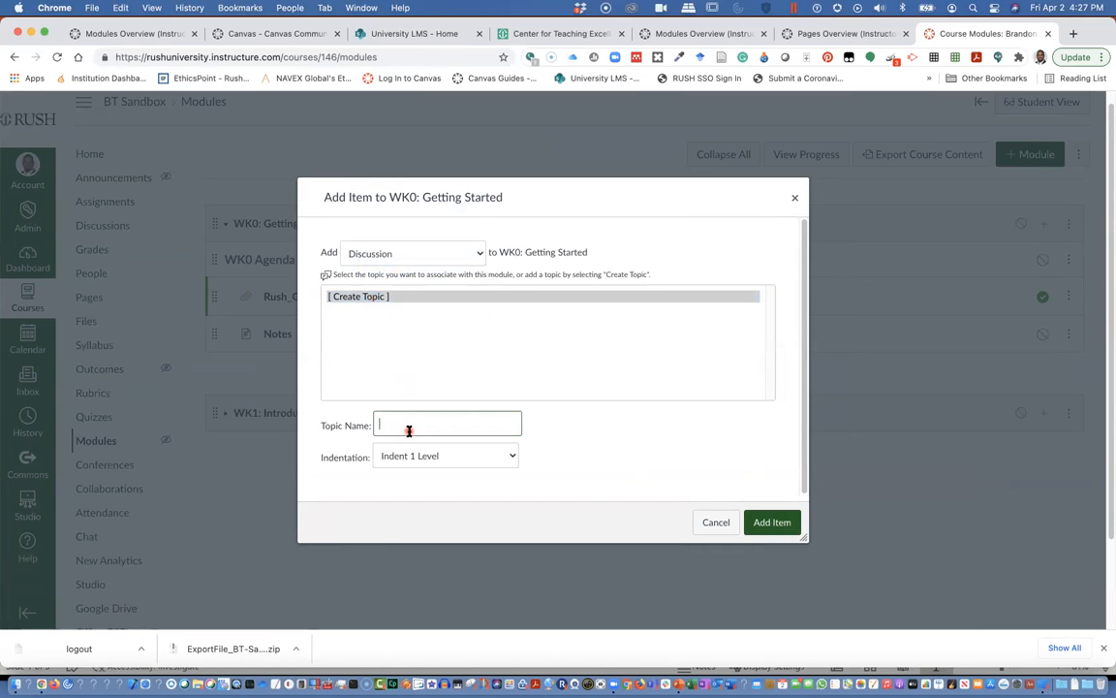
pyautogui.write('Introduction -')
pyautogui.press('BackSpace')
pyautogui.press('BackSpace')
pyautogui.press('BackSpace')
pyautogui.press('BackSpace')
pyautogui.press('BackSpace')
pyautogui.press('BackSpace')
pyautogui.press('BackSpace')
pyautogui.press('BackSpace')
pyautogui.press('BackSpace')
pyautogui.write('s...')
pyautogui.click(772, 525)
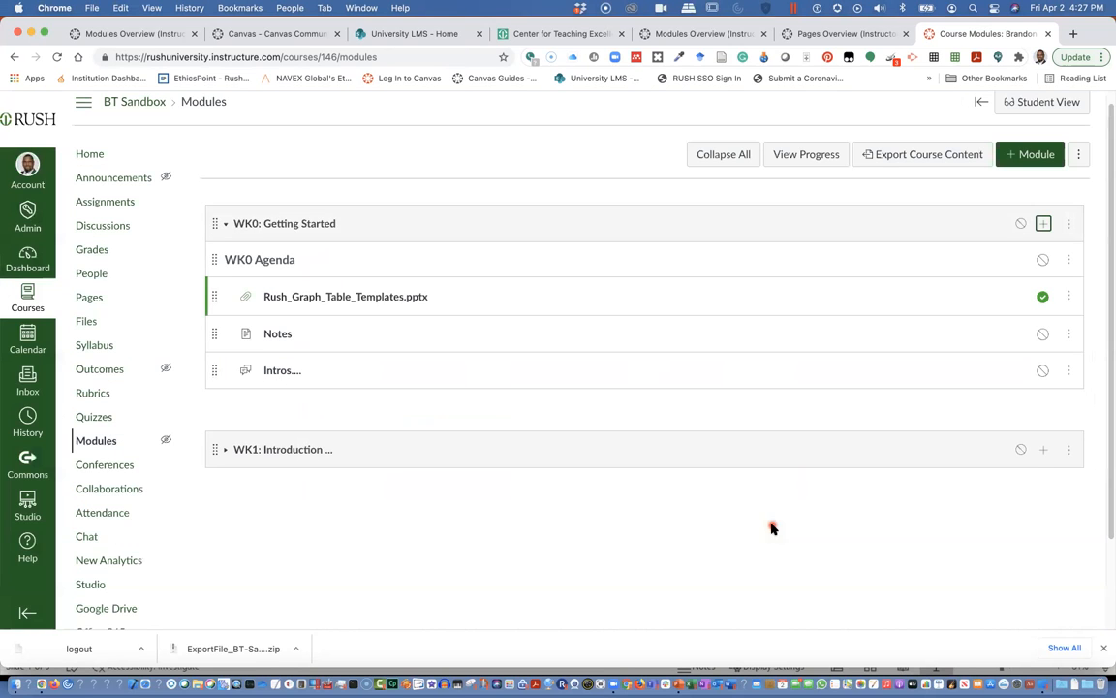
pyautogui.click(278, 372)
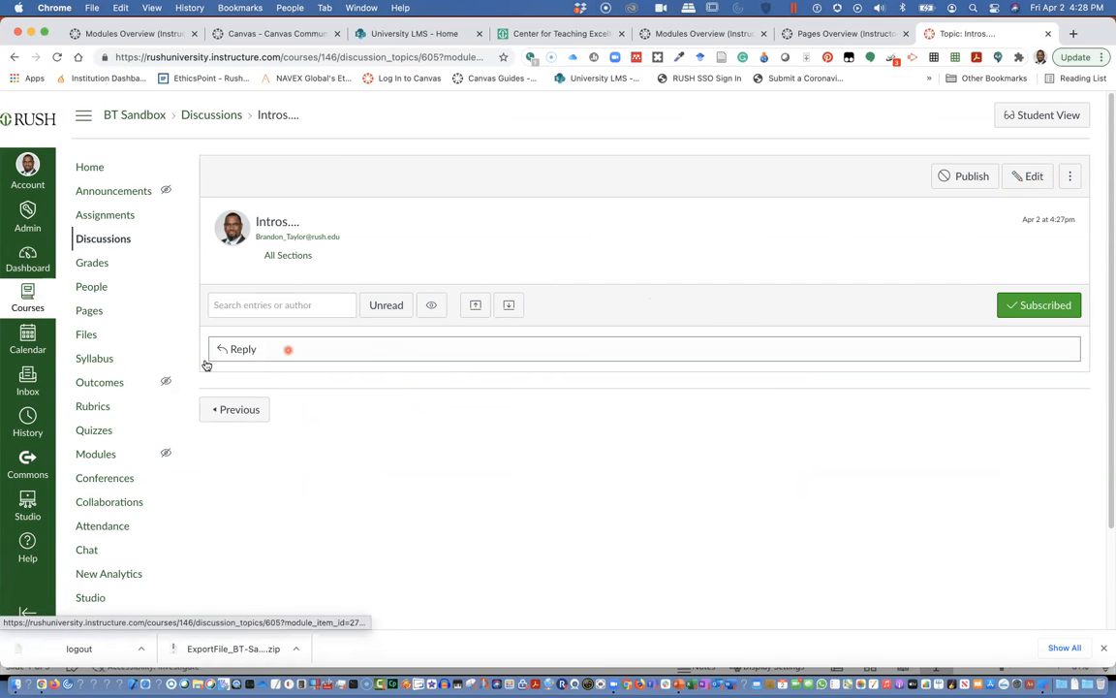
pyautogui.click(97, 455)
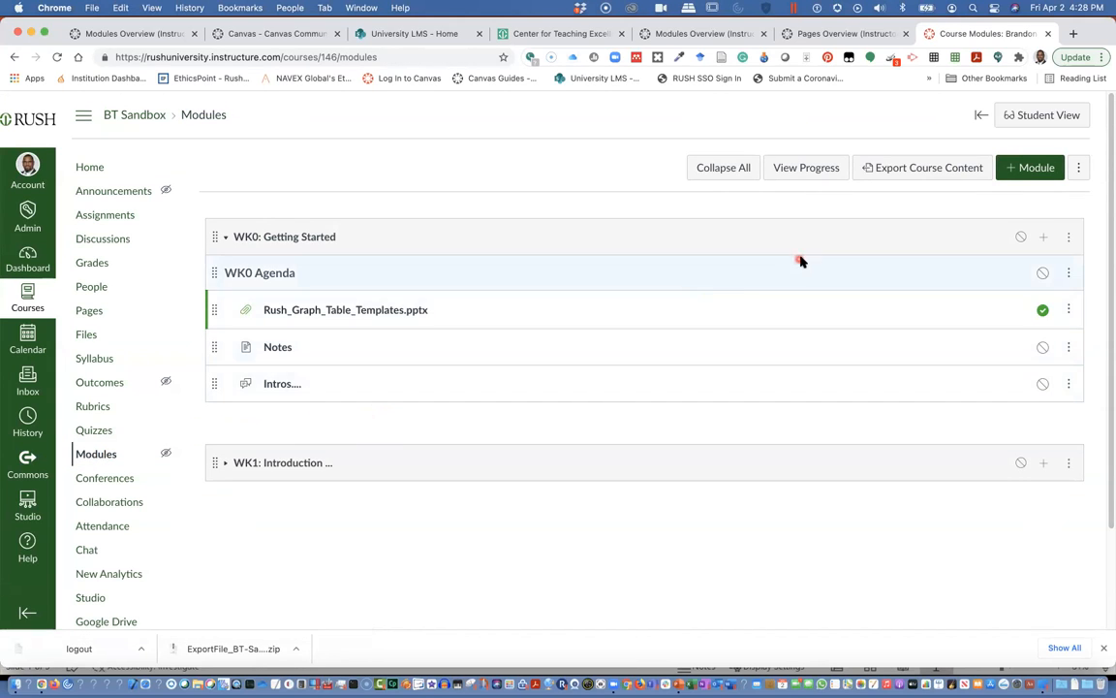
# Publish the WK0 module and all its items, re-toggling Notes until it shows published.
pyautogui.click(1023, 239)
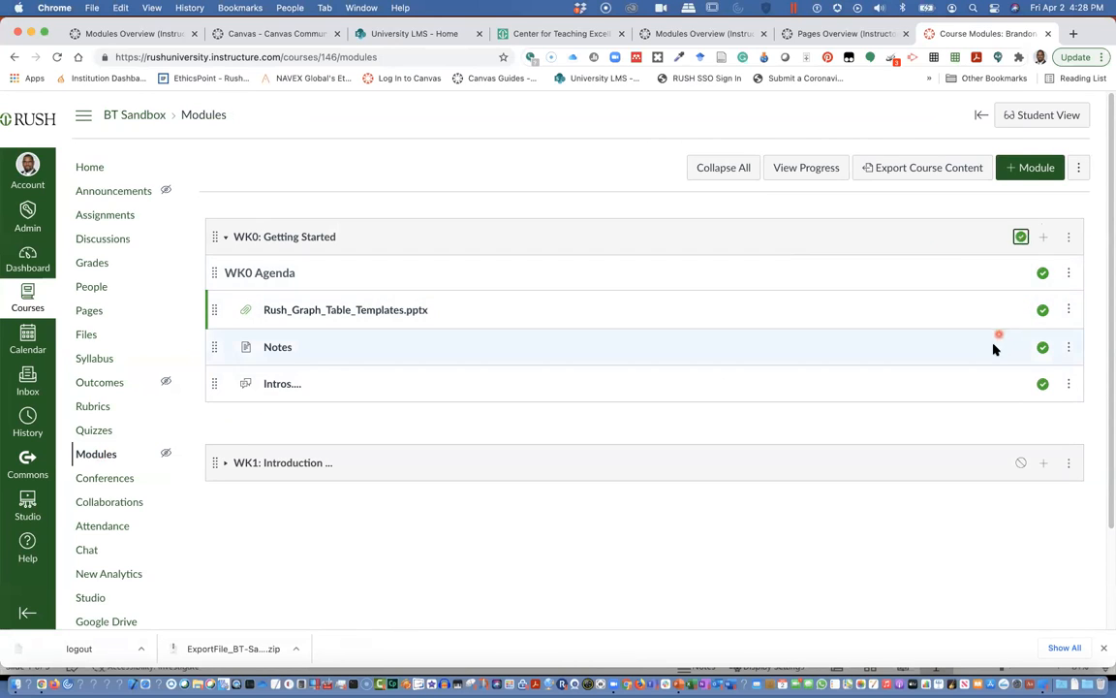
pyautogui.click(1045, 353)
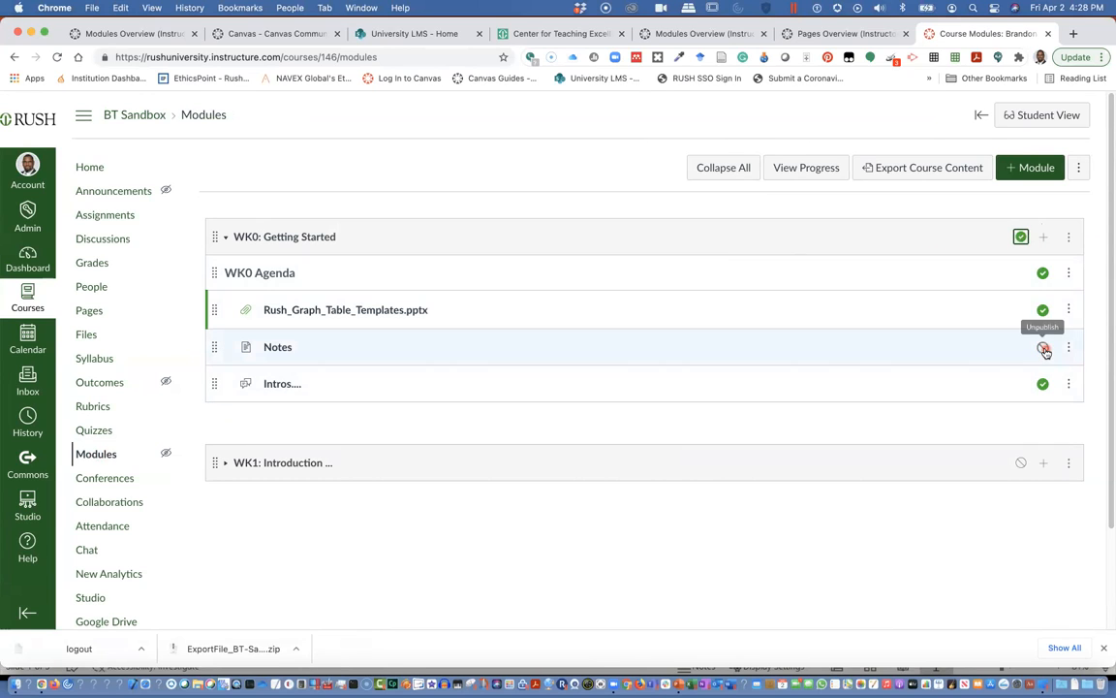
pyautogui.click(1044, 350)
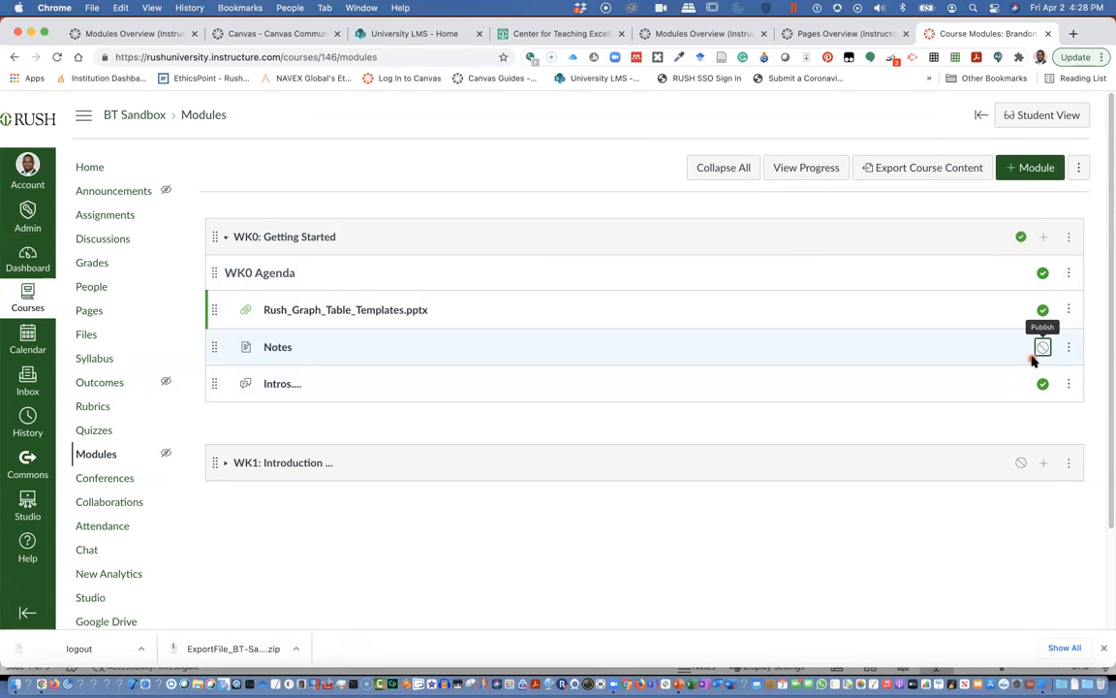
pyautogui.click(1043, 351)
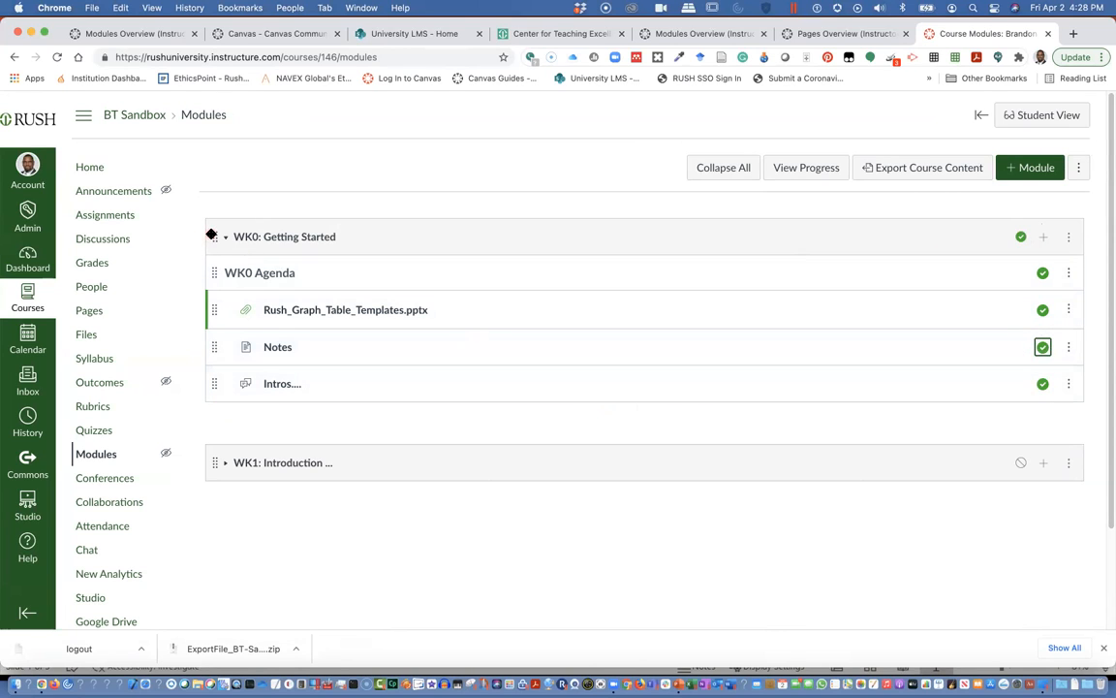
# Drag the WK1: Introduction module above WK0: Getting Started.
pyautogui.moveTo(212, 467); pyautogui.dragTo(204, 240)
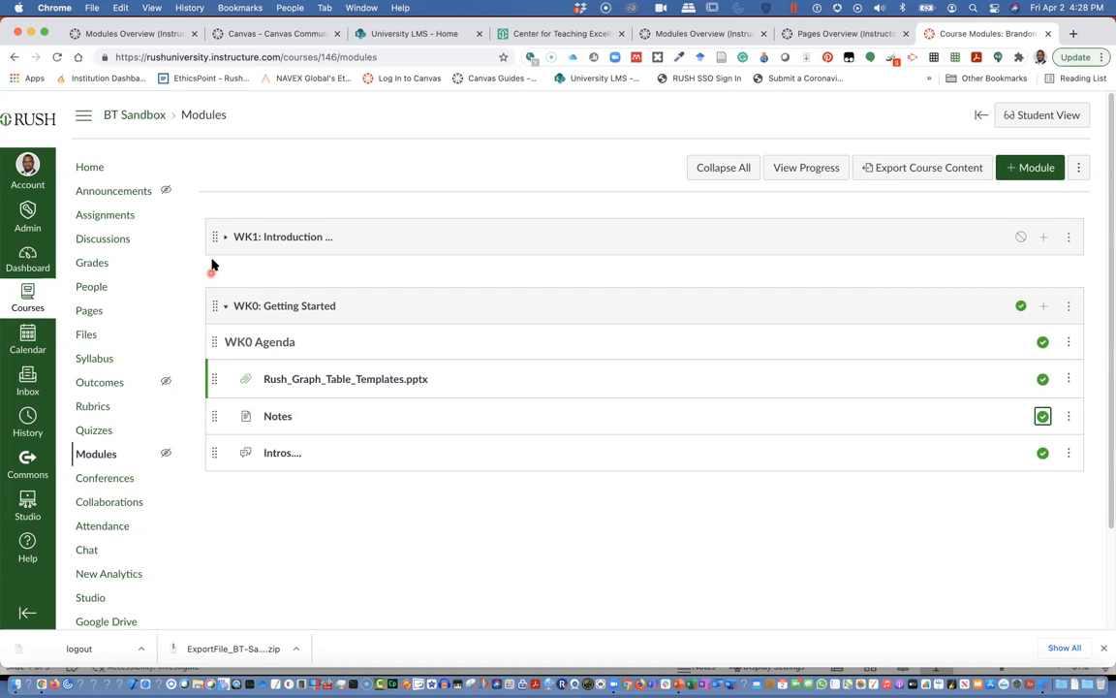
pyautogui.moveTo(215, 238)
pyautogui.mouseDown()
pyautogui.moveTo(197, 463)
pyautogui.moveTo(201, 440)
pyautogui.moveTo(221, 468)
pyautogui.moveTo(206, 234)
pyautogui.mouseUp()
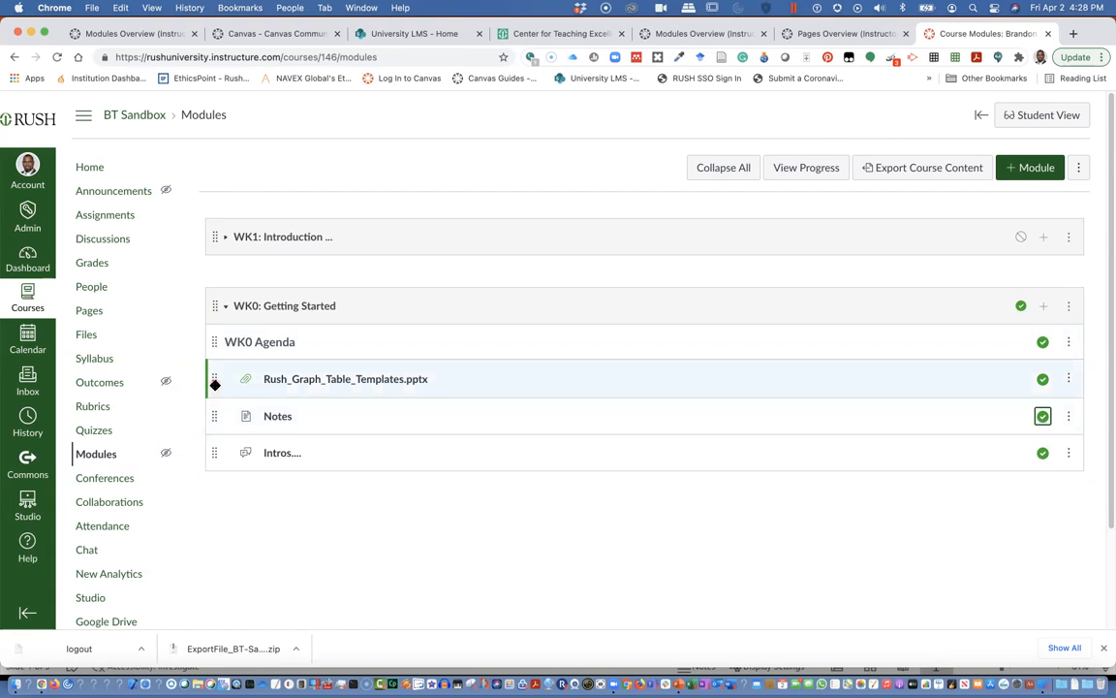
pyautogui.moveTo(215, 385); pyautogui.dragTo(211, 414)
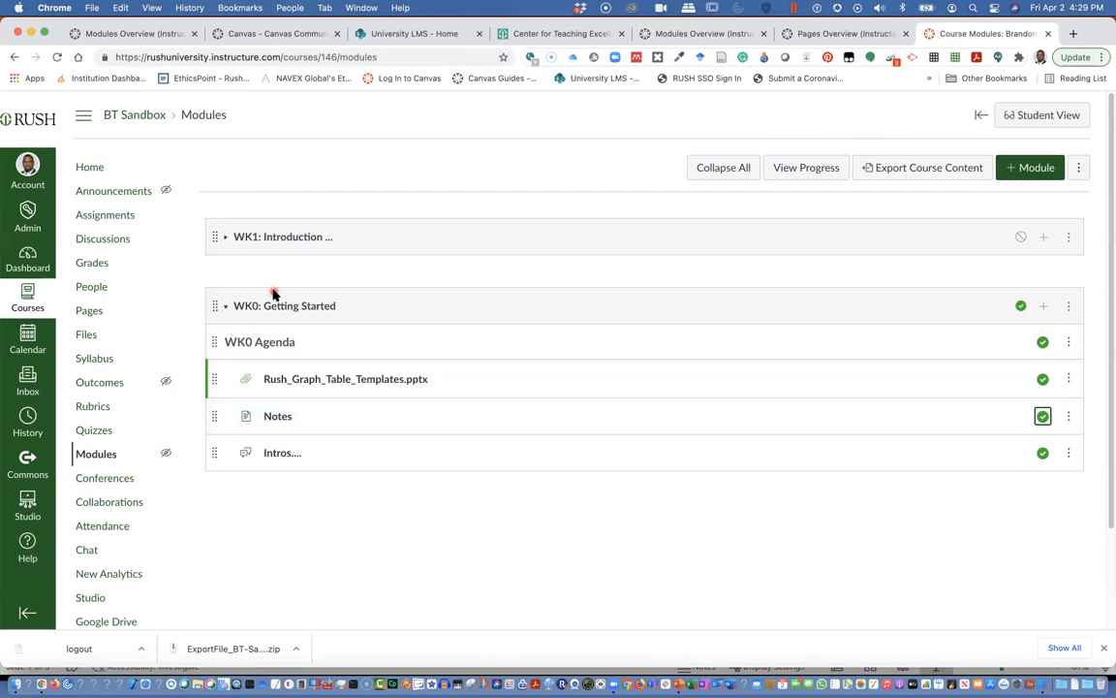
pyautogui.click(1069, 306)
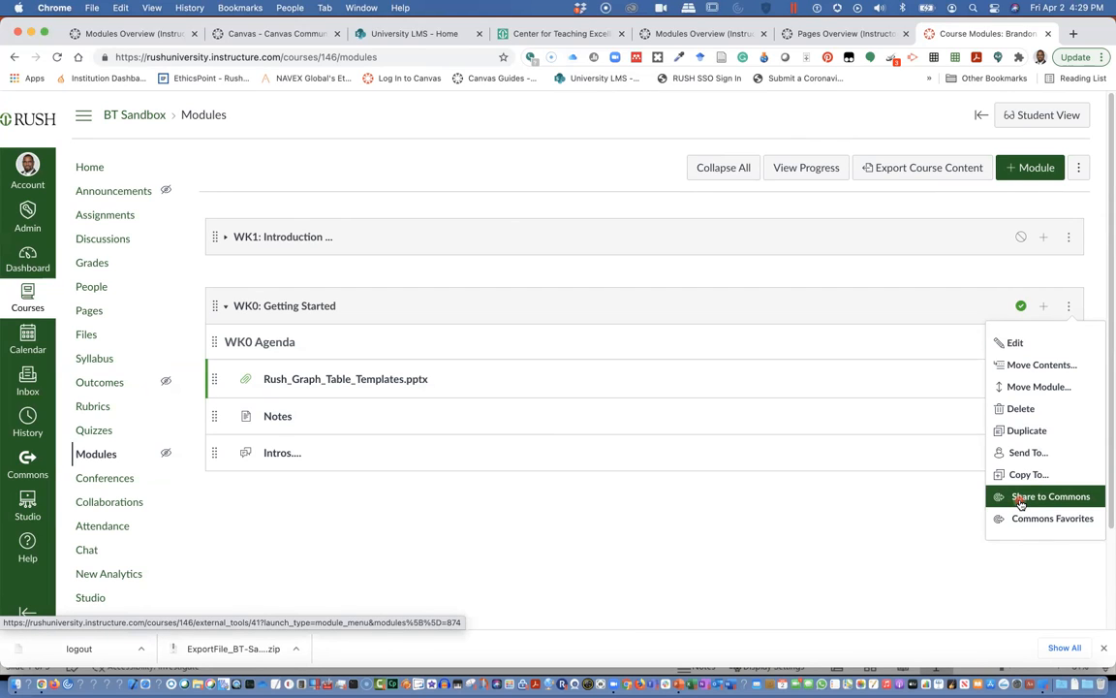
pyautogui.click(824, 482)
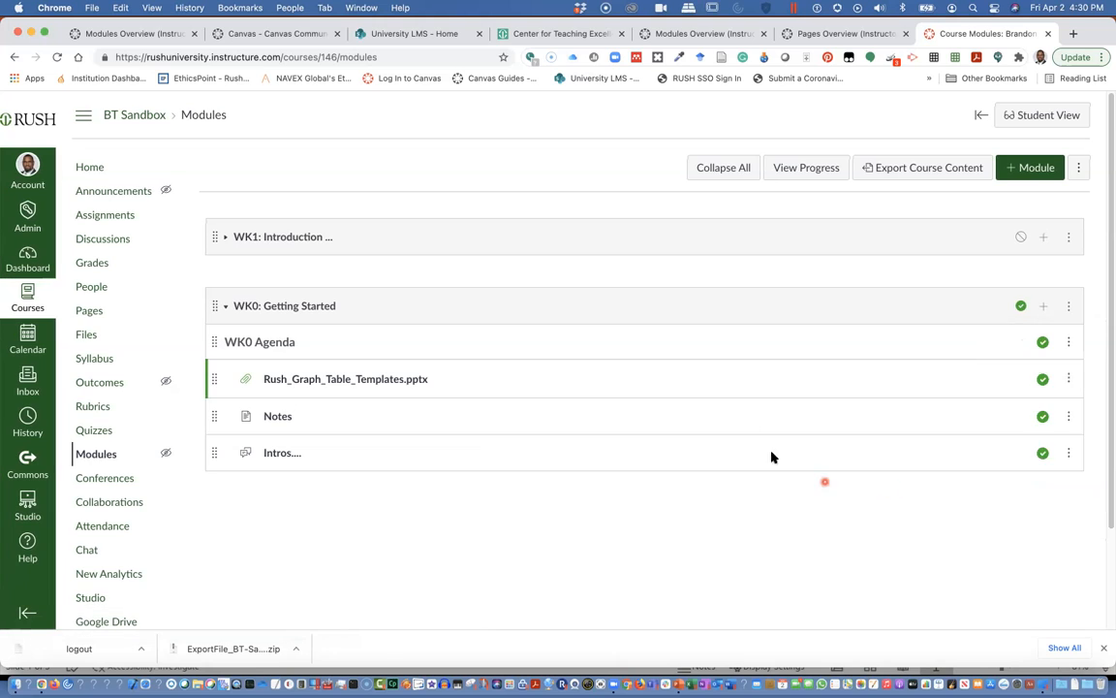